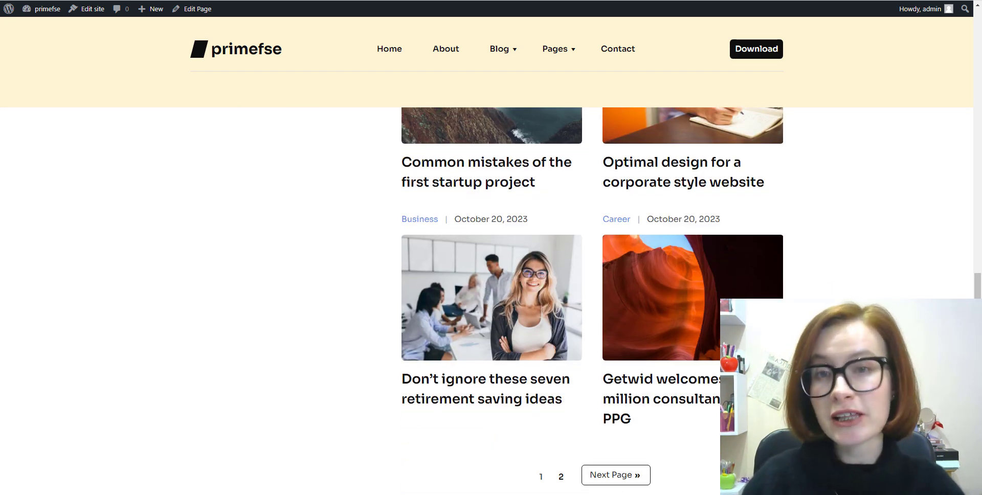
# - Examine how the fixed header behaves on the published Blog page, going through the posts to the footer and back up
pyautogui.scroll(-5, 588, 302)
pyautogui.scroll(10, 588, 302)
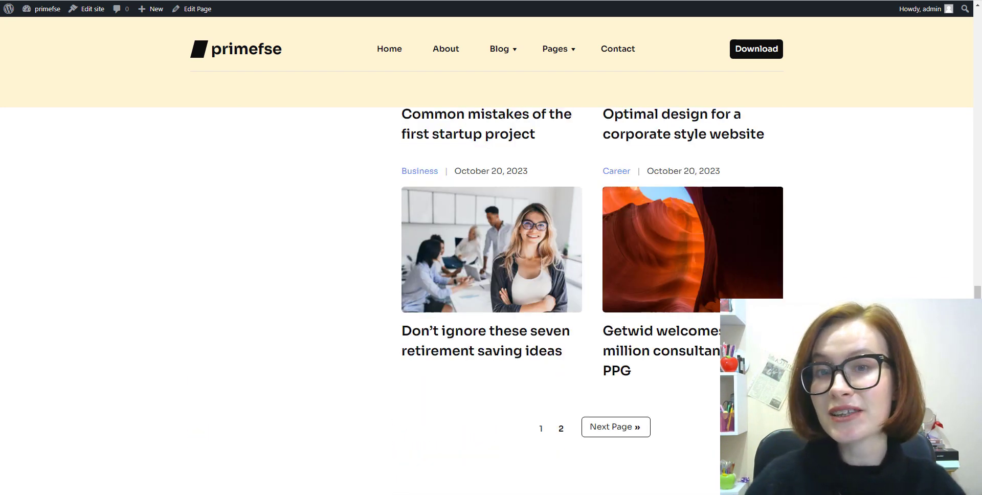
pyautogui.scroll(7, 487, 298)
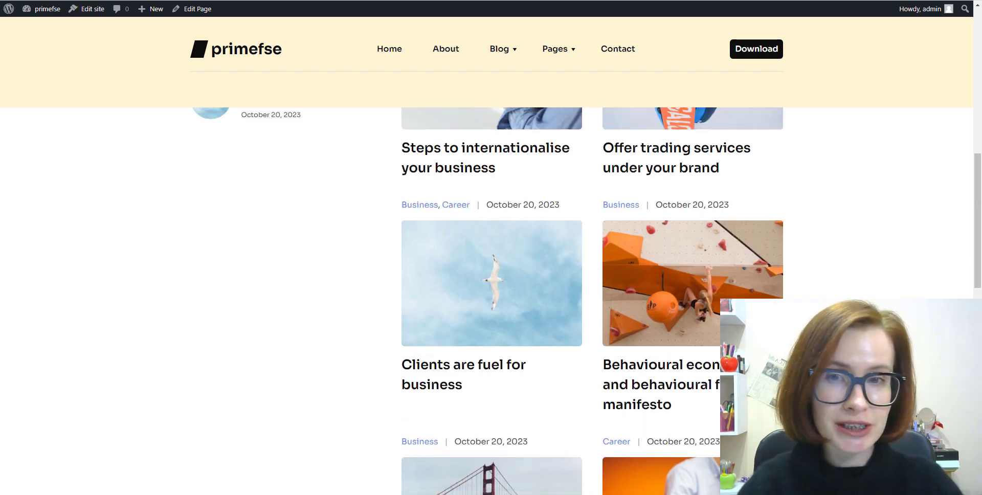
pyautogui.scroll(7, 487, 298)
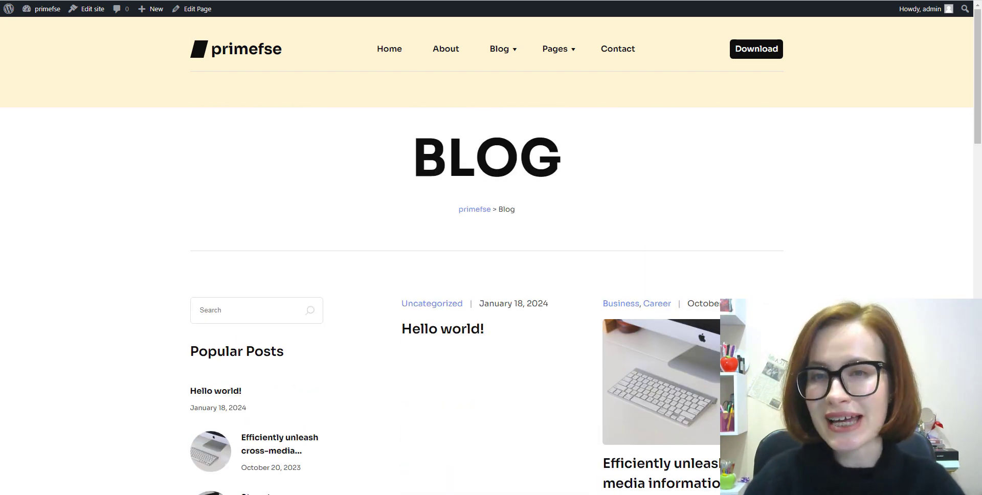
pyautogui.scroll(-5, 487, 298)
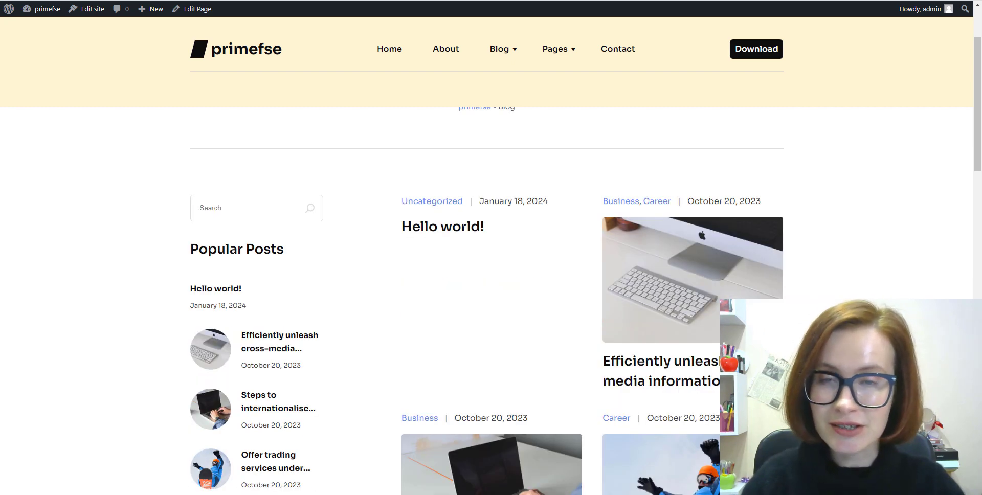
pyautogui.scroll(-2, 487, 299)
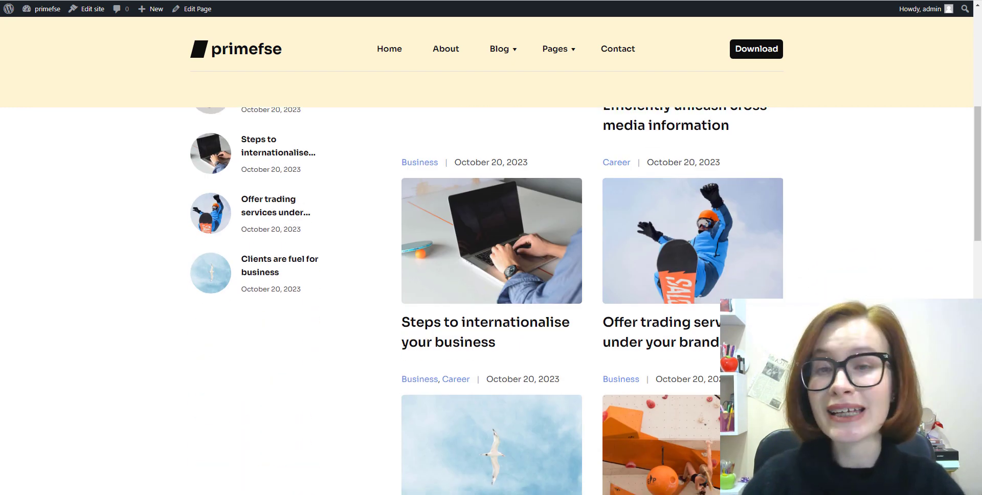
pyautogui.scroll(-4, 487, 298)
pyautogui.scroll(-6, 487, 298)
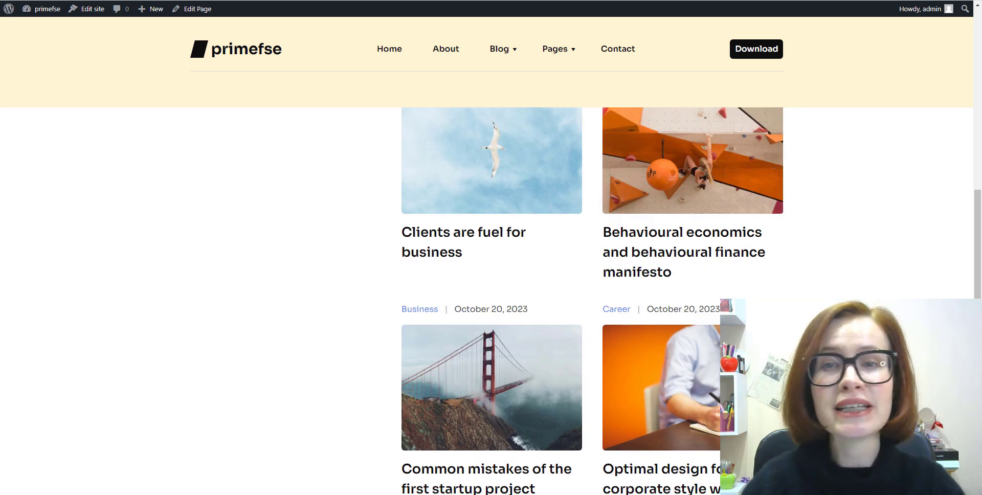
pyautogui.scroll(-4, 487, 298)
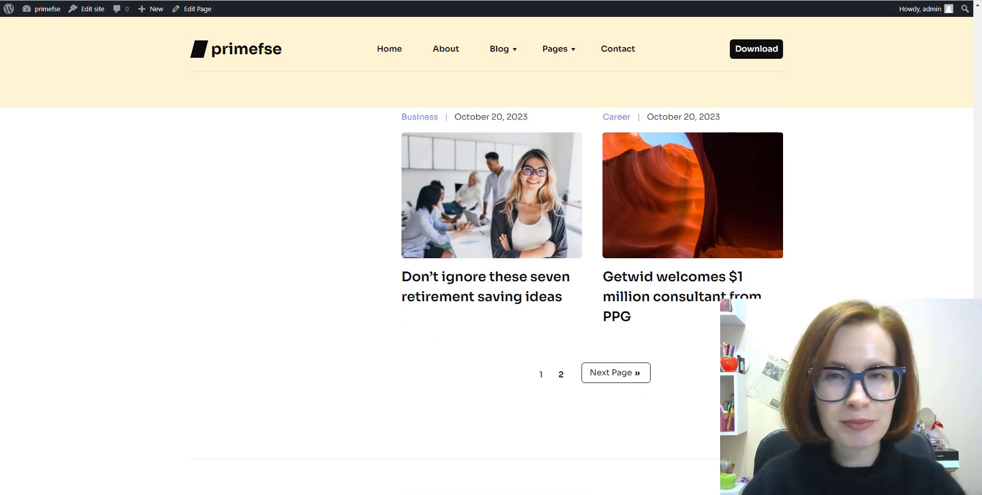
pyautogui.scroll(-3, 486, 299)
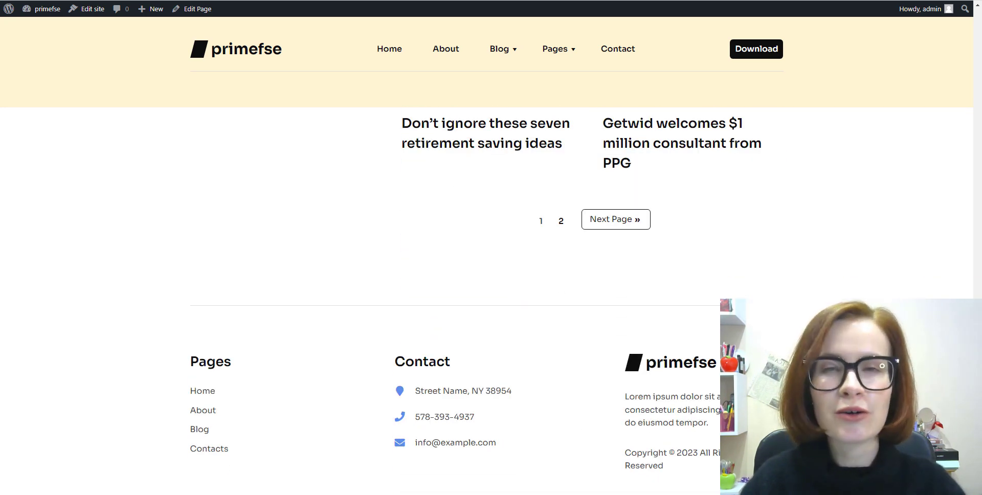
pyautogui.scroll(-1, 487, 298)
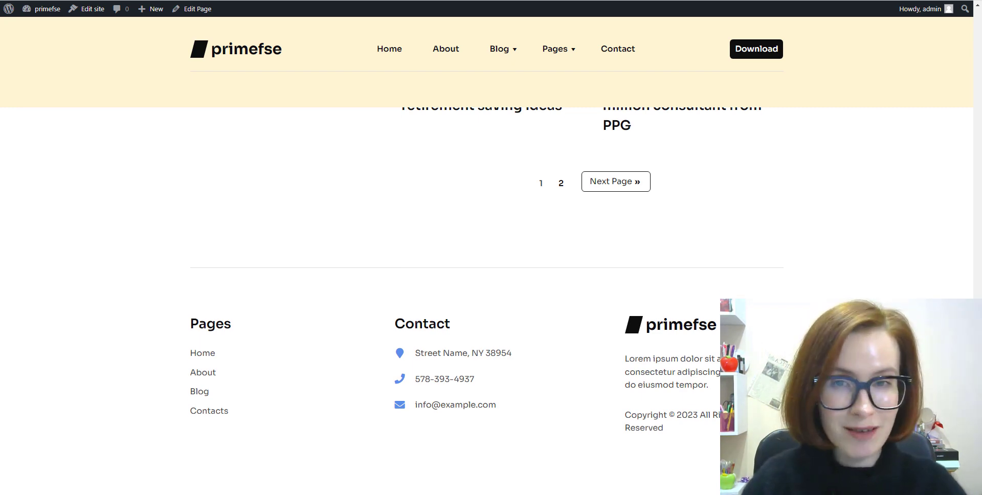
pyautogui.scroll(13, 487, 301)
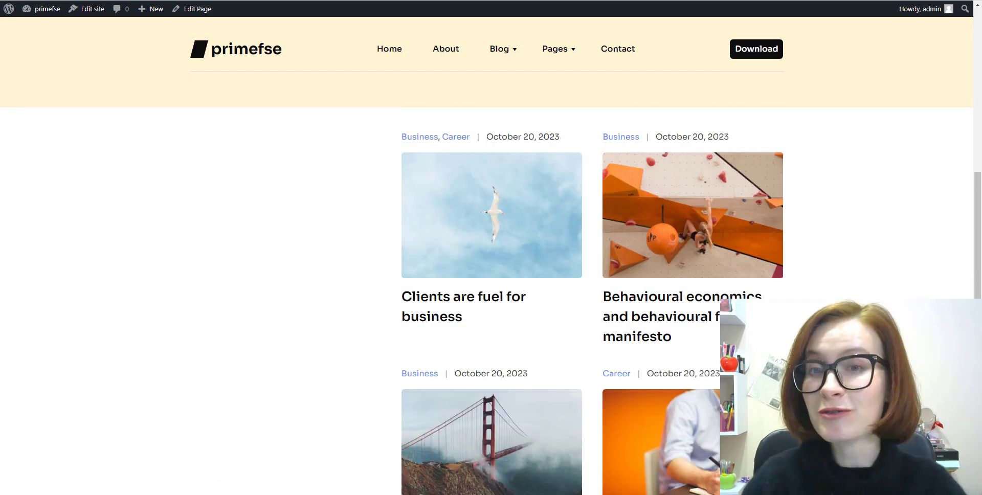
pyautogui.scroll(10, 487, 302)
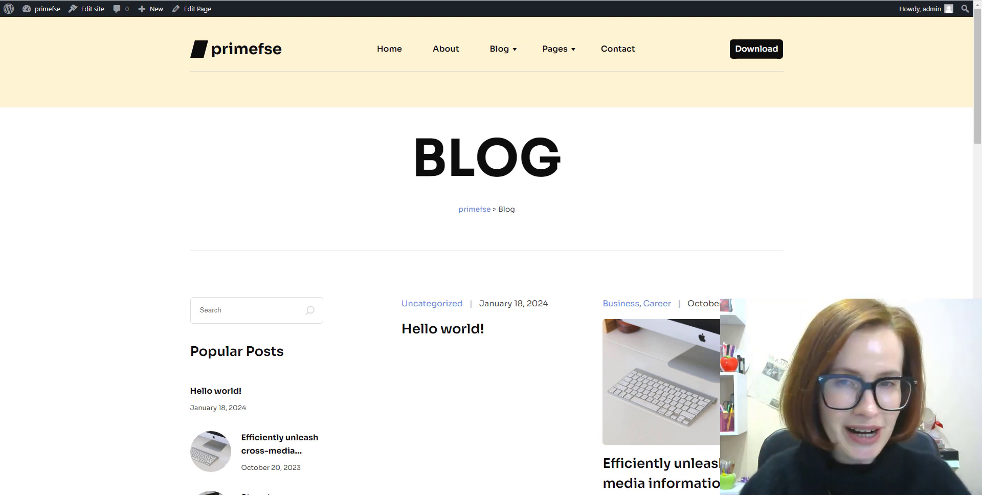
pyautogui.scroll(-2, 486, 302)
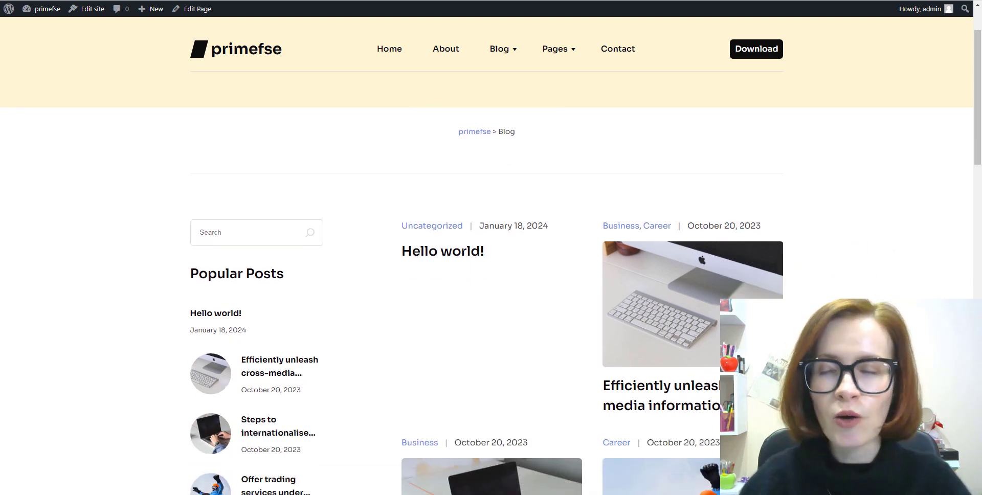
pyautogui.scroll(-2, 486, 302)
pyautogui.scroll(-2, 486, 302)
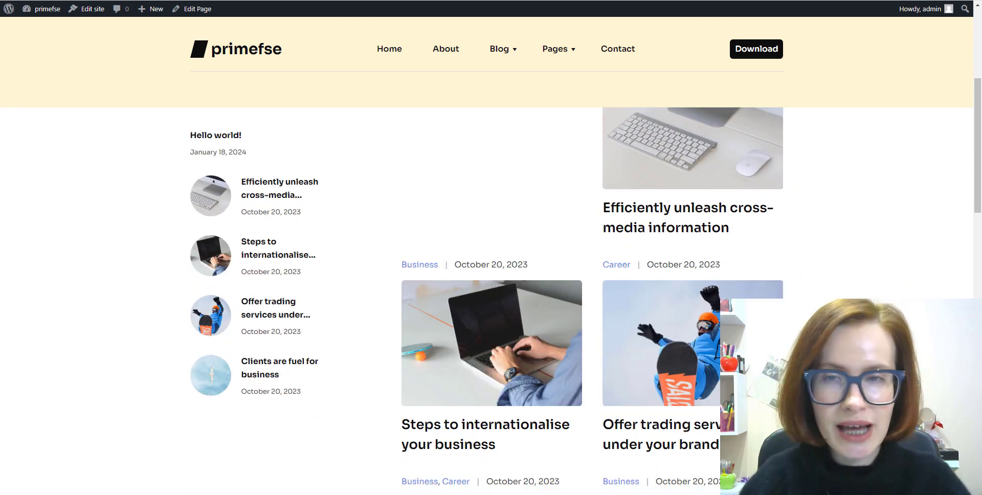
pyautogui.scroll(-2, 486, 302)
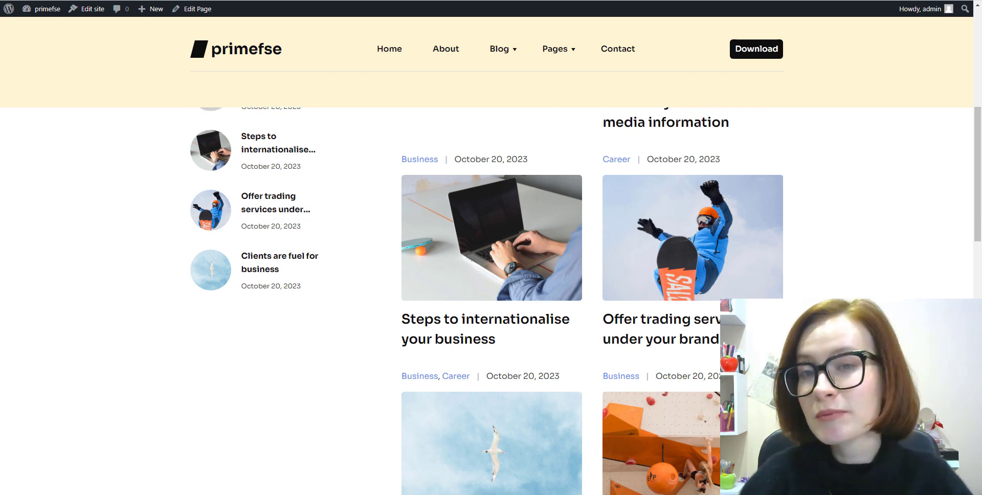
pyautogui.scroll(-3, 486, 302)
pyautogui.scroll(-4, 486, 302)
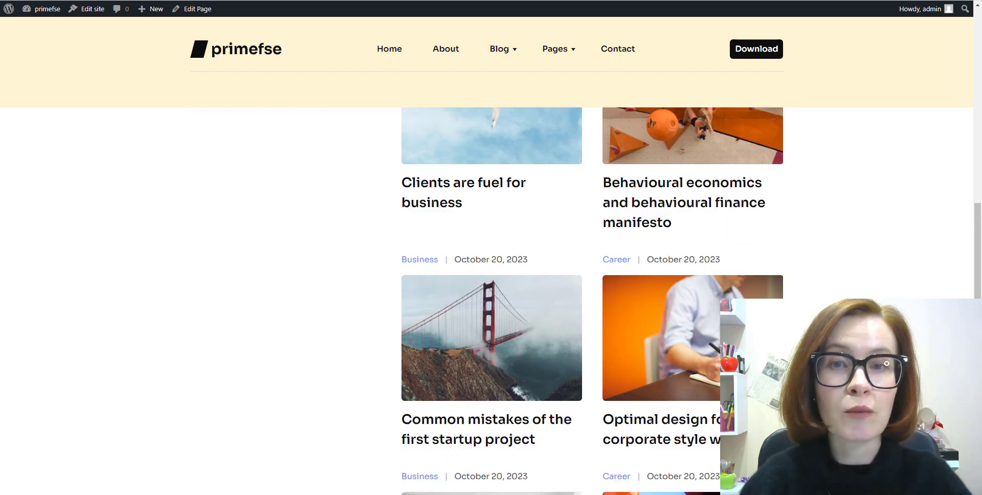
pyautogui.scroll(-5, 486, 302)
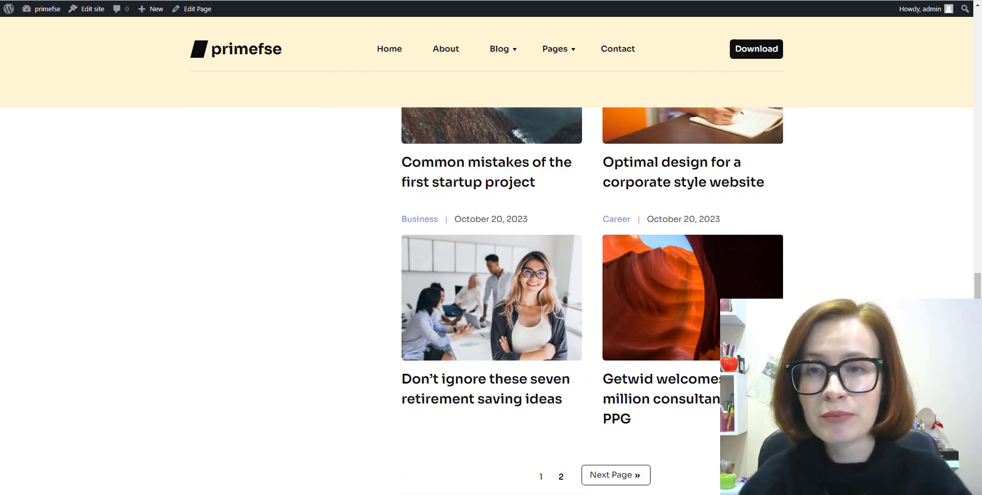
pyautogui.scroll(-5, 486, 302)
pyautogui.scroll(7, 486, 302)
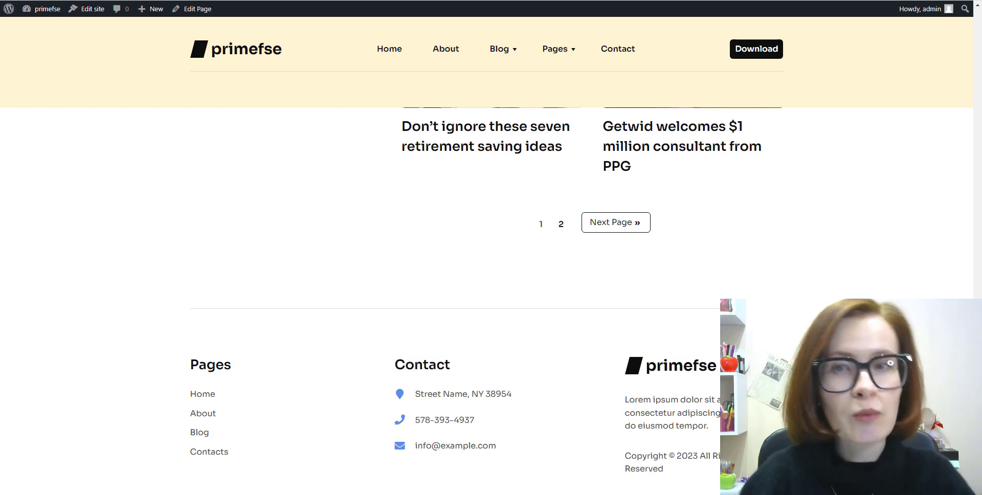
pyautogui.scroll(3, 592, 301)
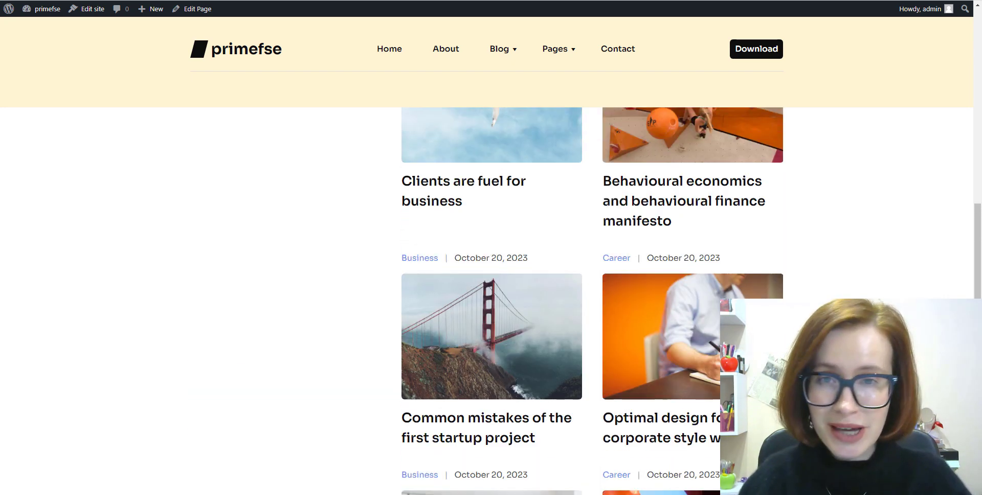
pyautogui.scroll(7, 592, 302)
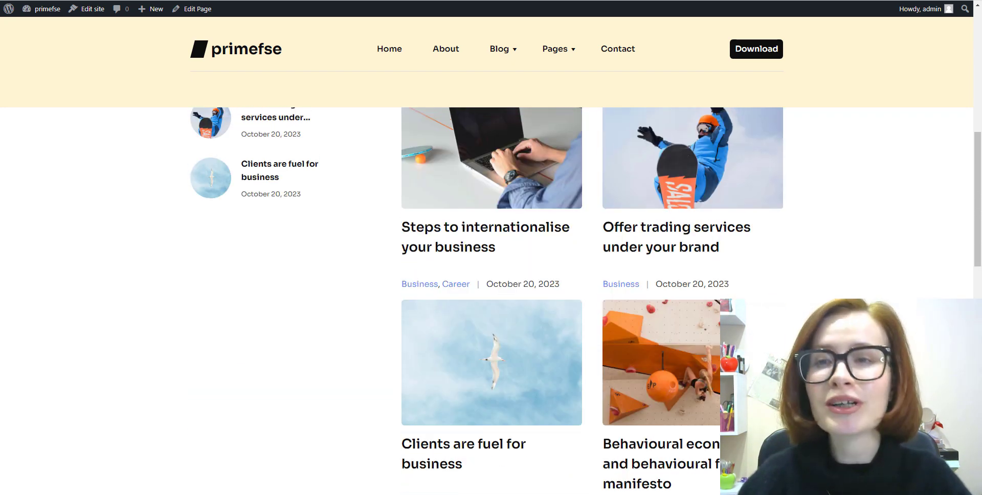
pyautogui.scroll(7, 486, 301)
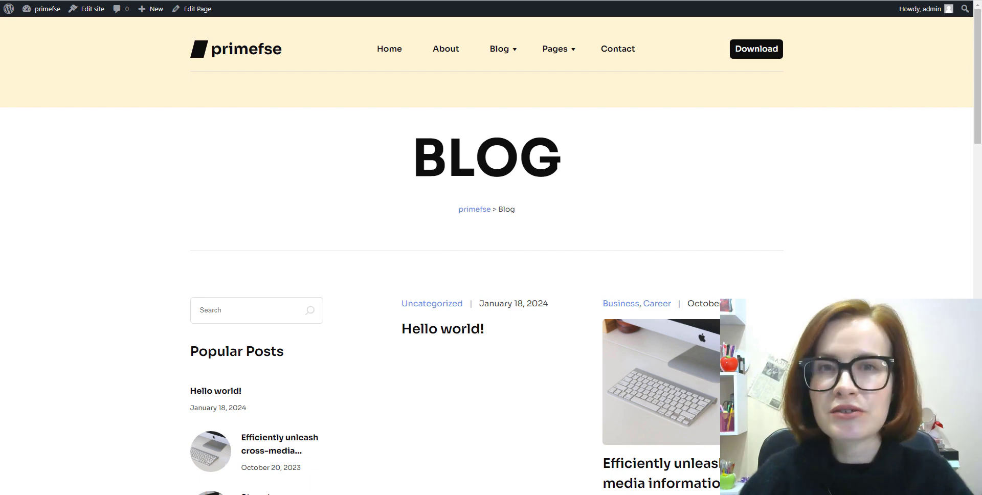
pyautogui.scroll(-2, 486, 302)
pyautogui.scroll(-3, 486, 302)
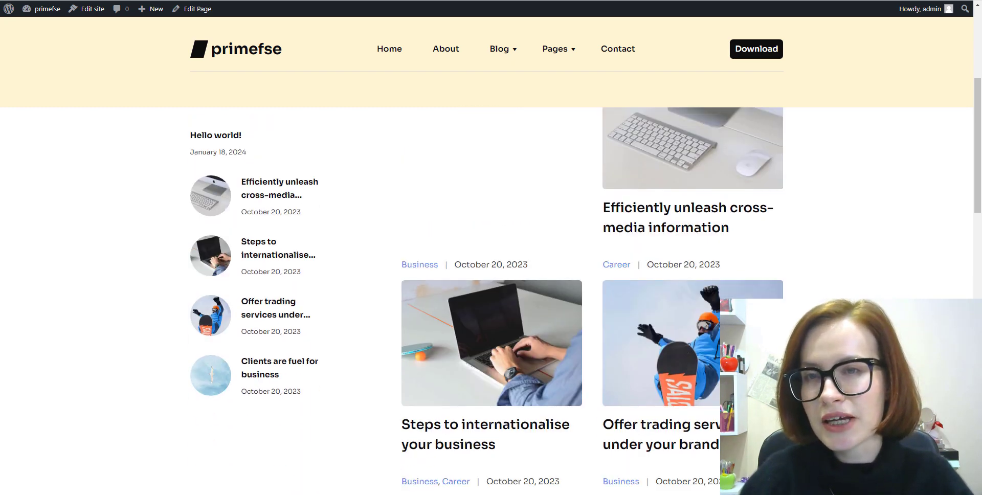
pyautogui.scroll(-2, 485, 301)
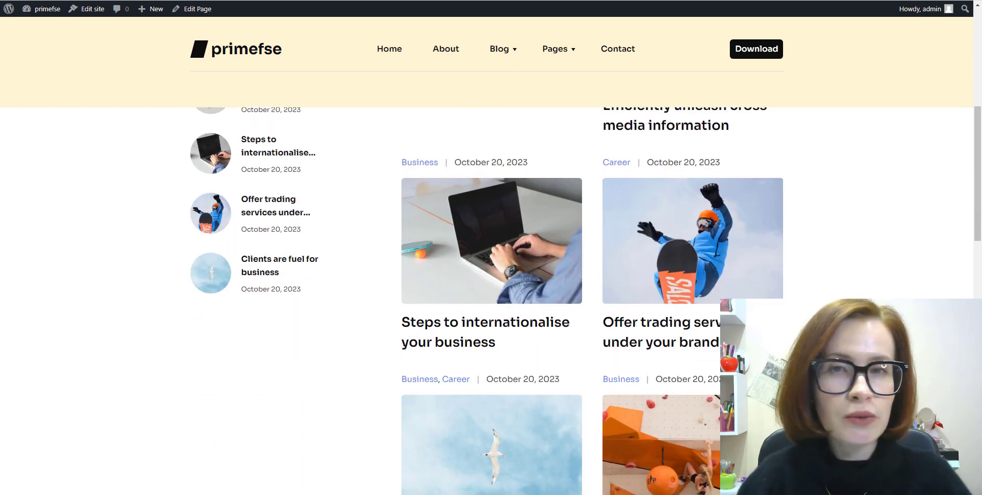
pyautogui.scroll(-4, 486, 302)
pyautogui.scroll(-2, 486, 302)
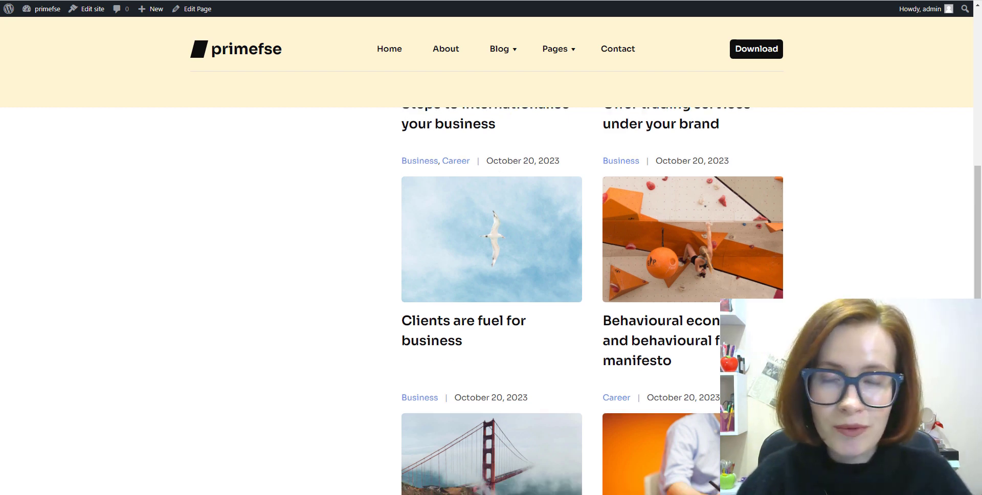
pyautogui.scroll(-4, 486, 302)
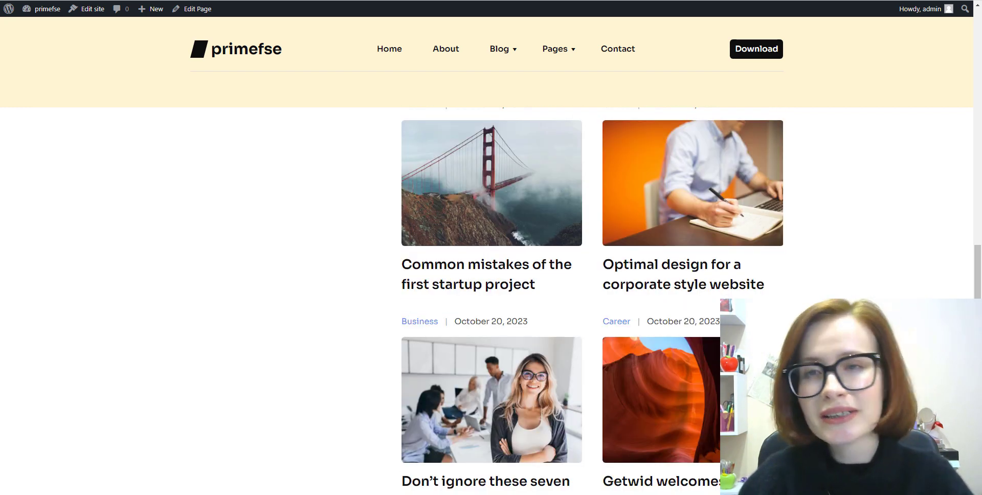
pyautogui.scroll(-4, 486, 302)
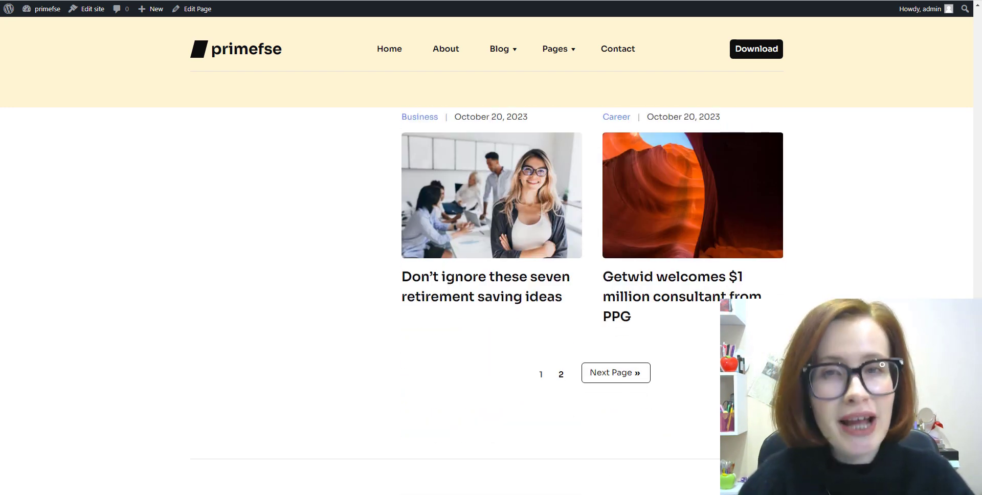
pyautogui.scroll(-3, 485, 302)
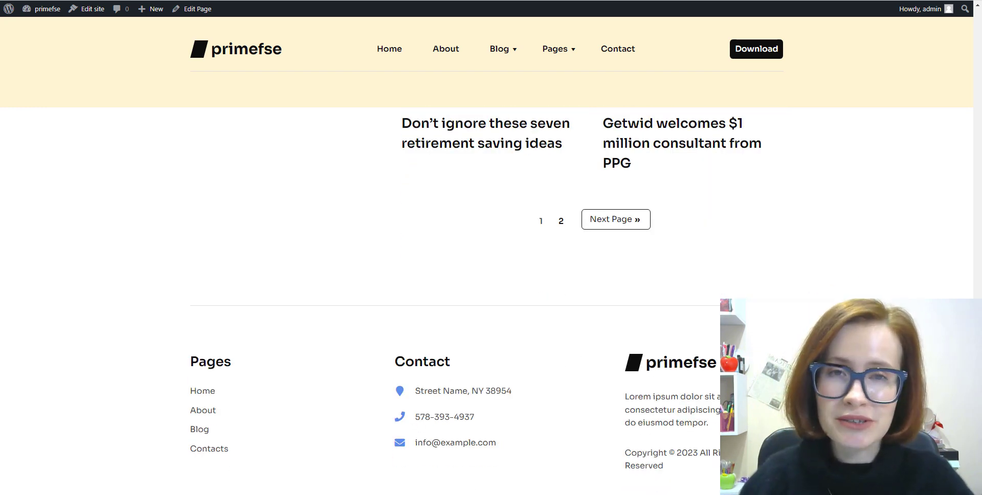
pyautogui.scroll(-1, 486, 301)
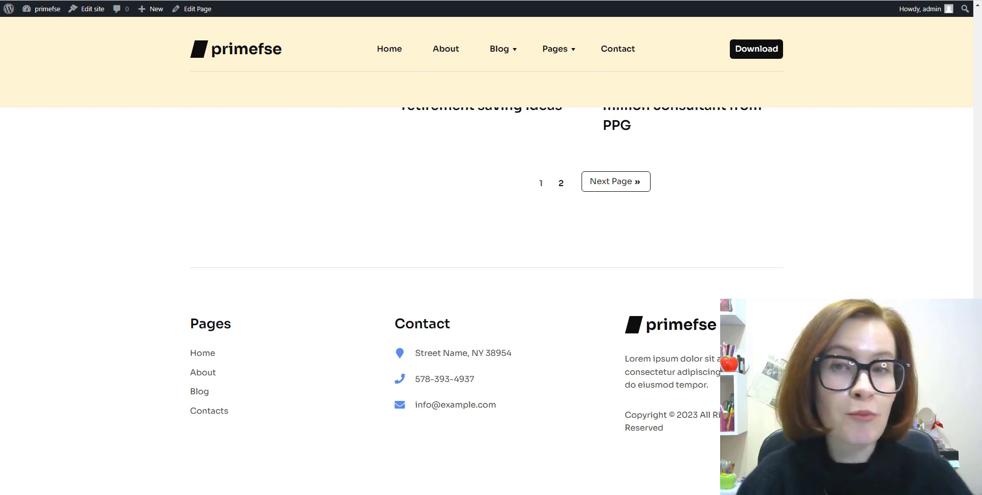
pyautogui.scroll(9, 486, 302)
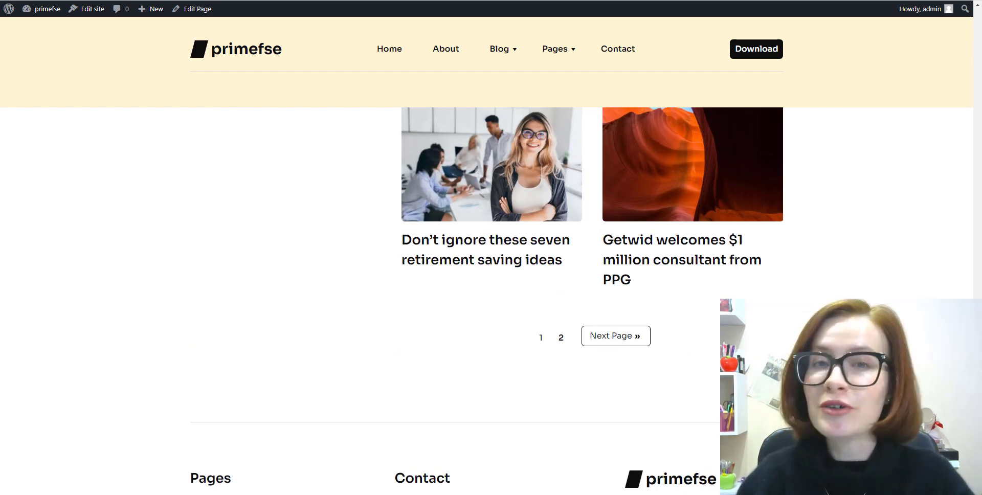
pyautogui.scroll(12, 486, 302)
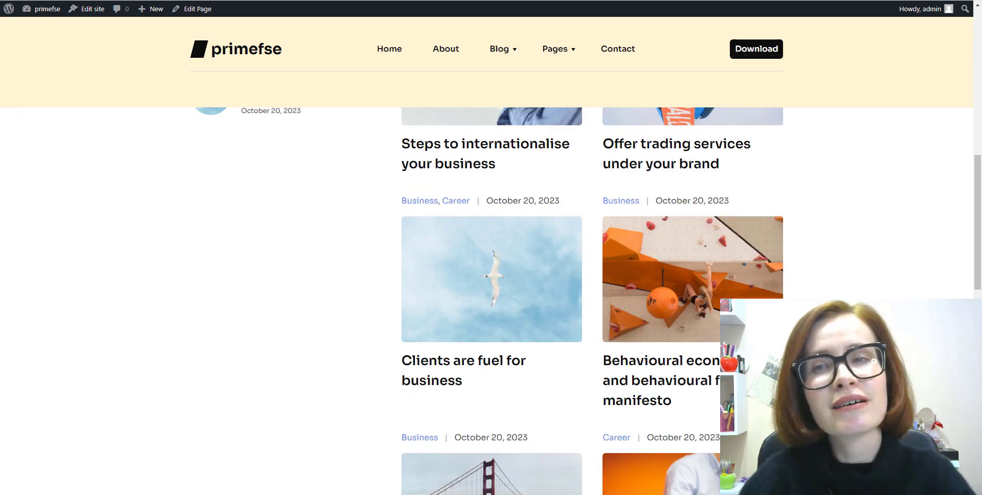
pyautogui.scroll(4, 486, 302)
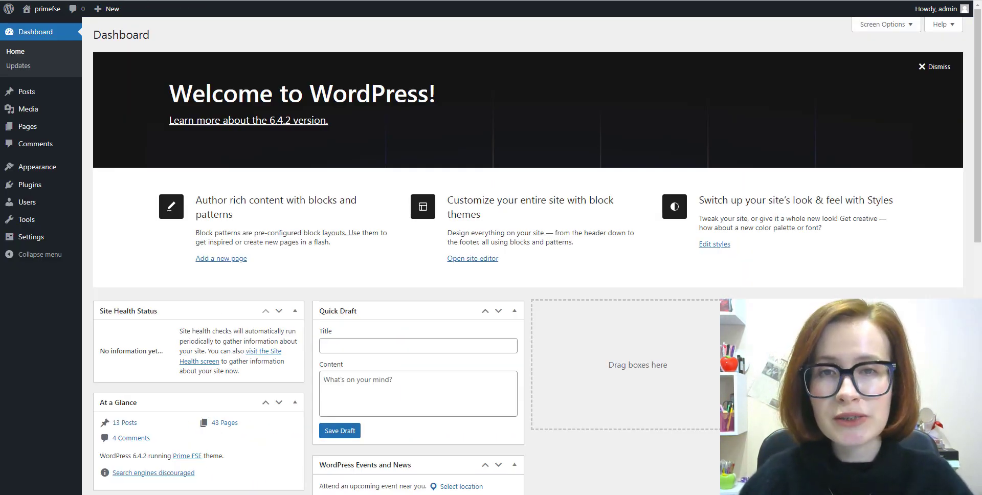
# - View the details of the active Prime FSE theme among the installed themes, and close them
pyautogui.click(42, 171)
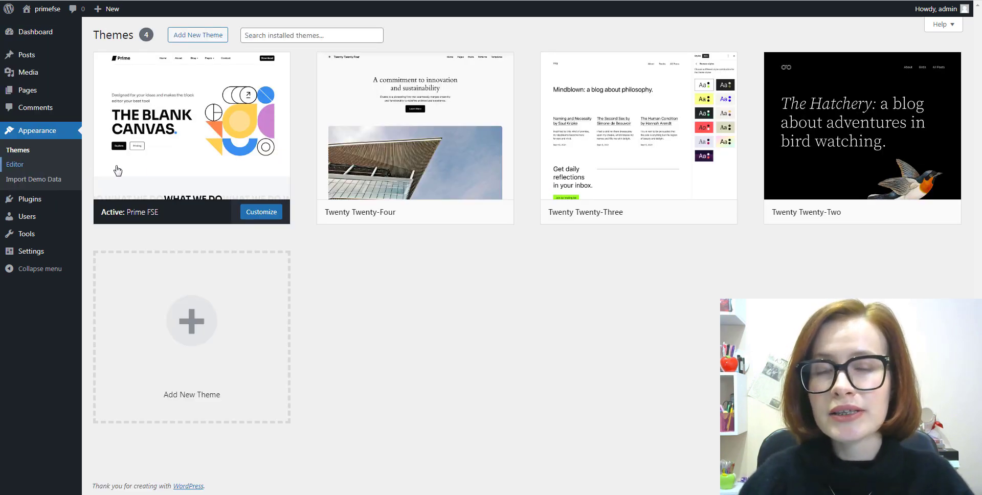
pyautogui.click(188, 128)
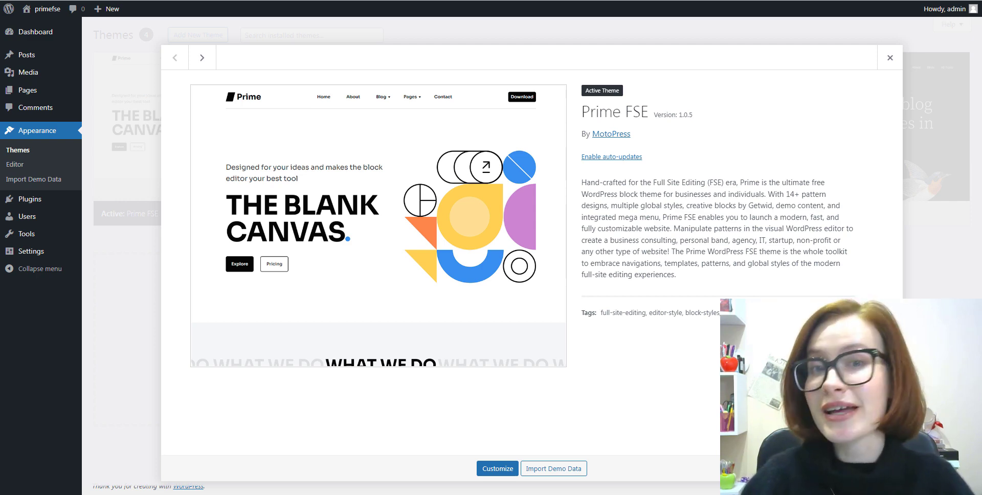
pyautogui.click(890, 59)
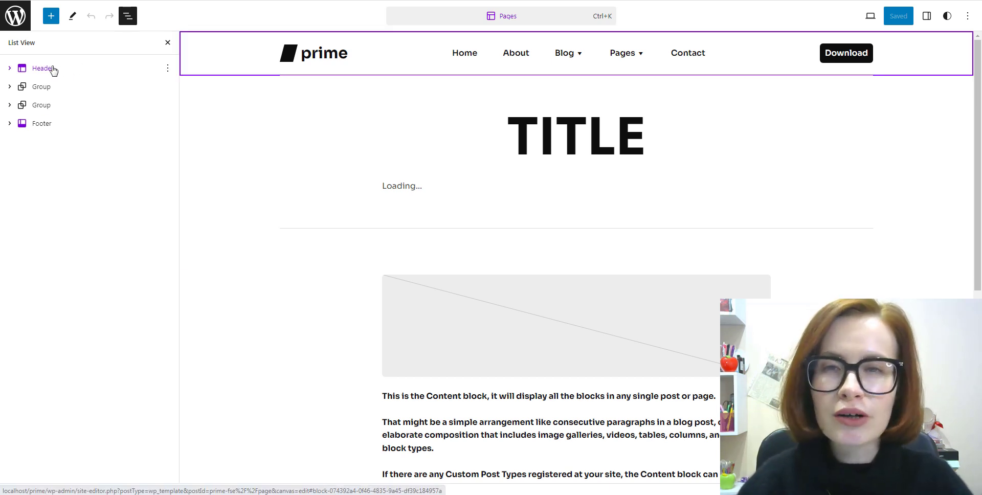
# - Expand the Header, its Group and the Row inside it in the Pages template's block structure
pyautogui.click(9, 68)
pyautogui.click(21, 87)
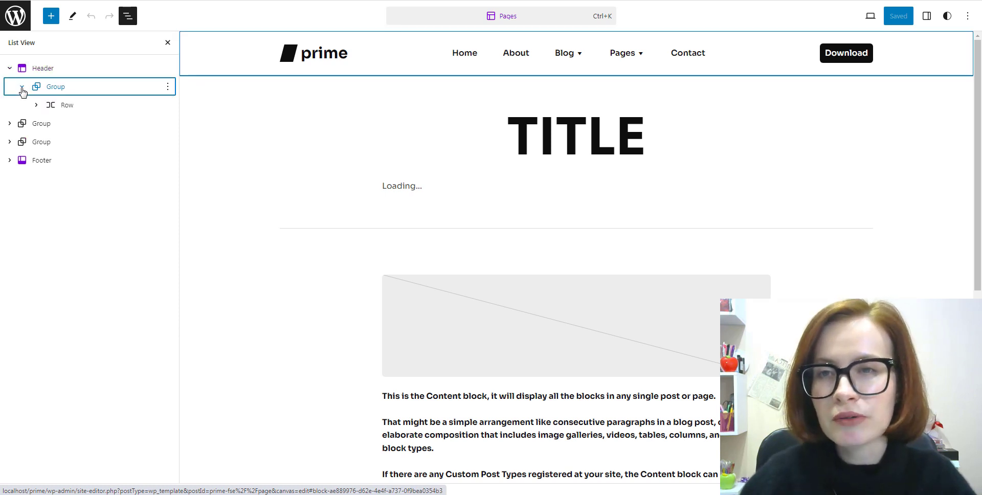
pyautogui.click(51, 105)
pyautogui.click(36, 105)
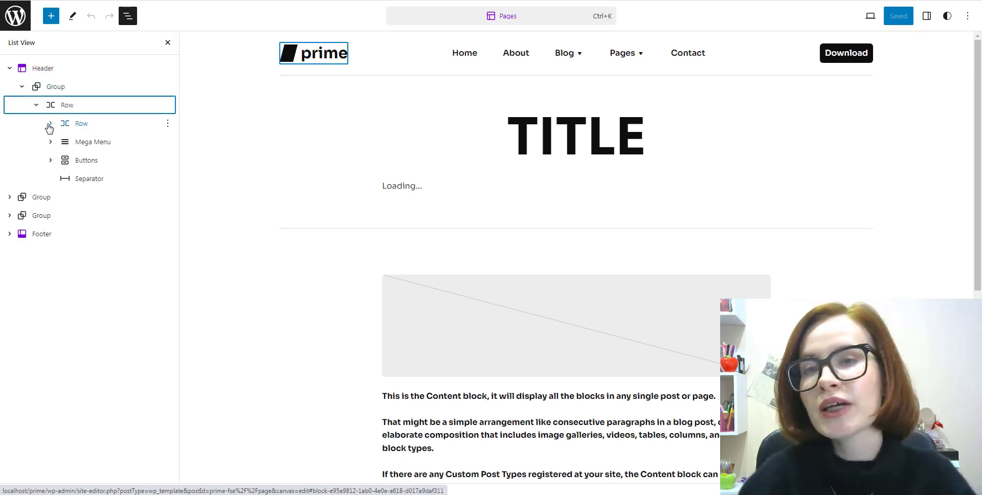
# - Expand the inner Row nested in the header's Row in the Pages template's block structure
pyautogui.click(50, 123)
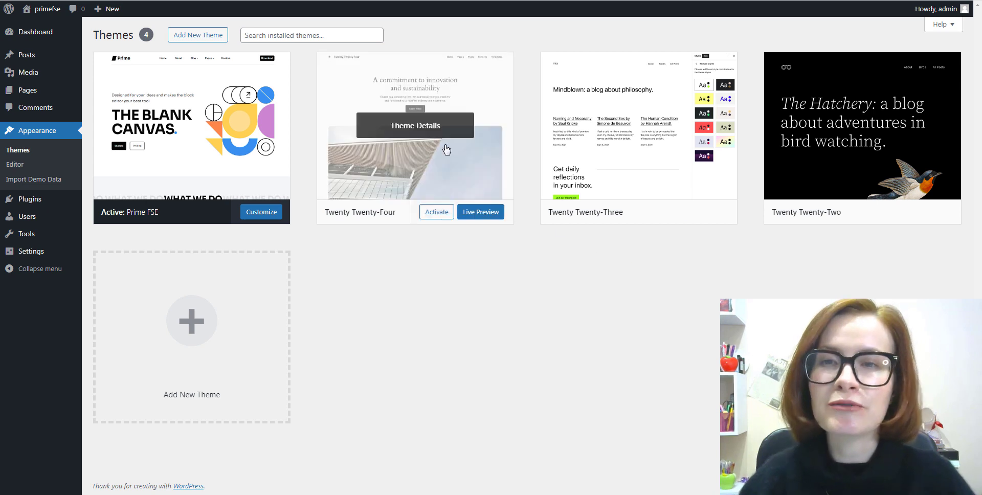
# - Open the Blog Home template for editing in the Site Editor
pyautogui.click(10, 171)
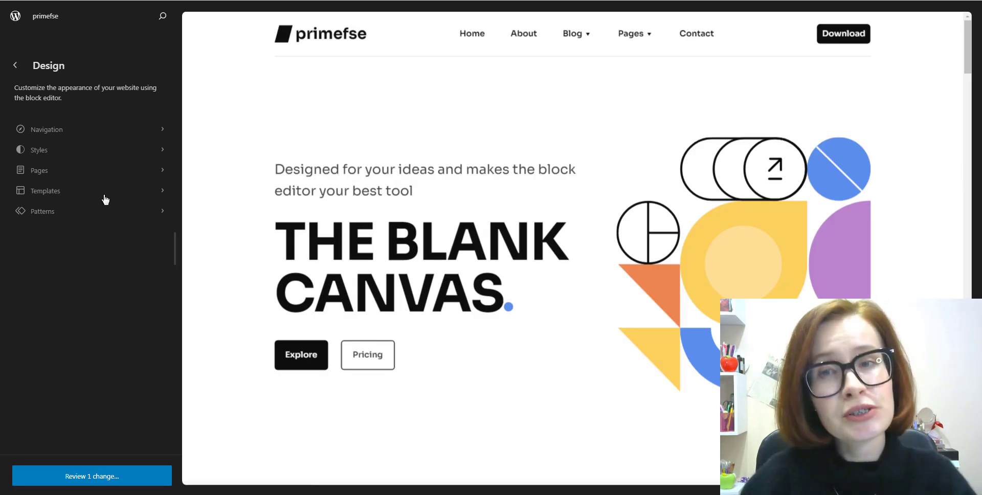
pyautogui.click(65, 193)
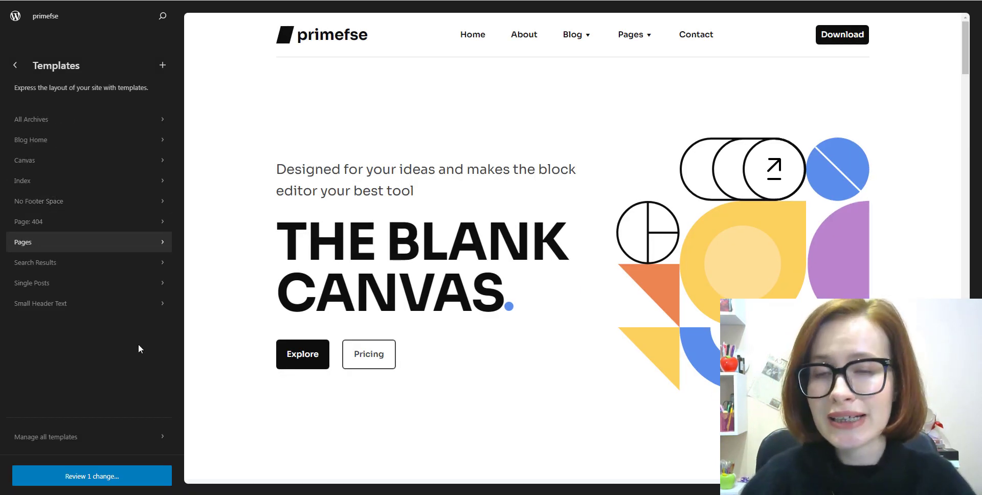
pyautogui.click(100, 146)
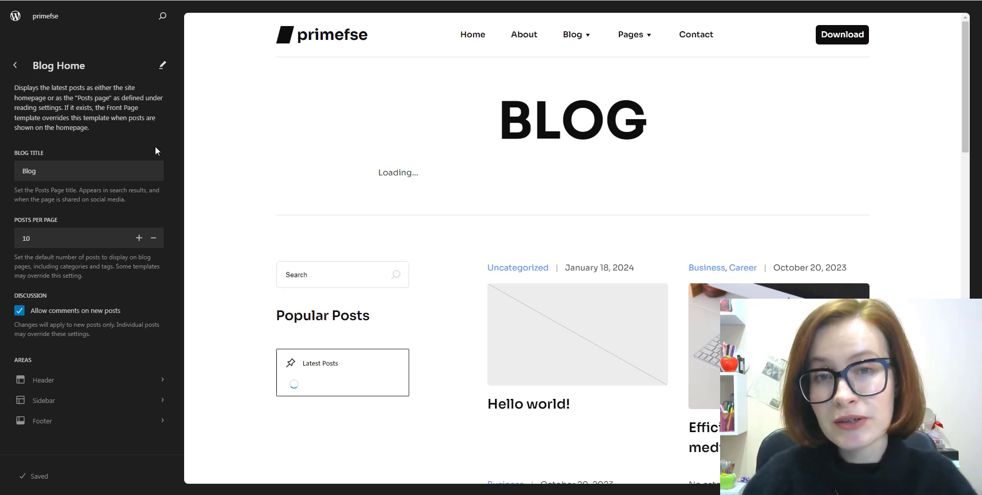
pyautogui.click(789, 186)
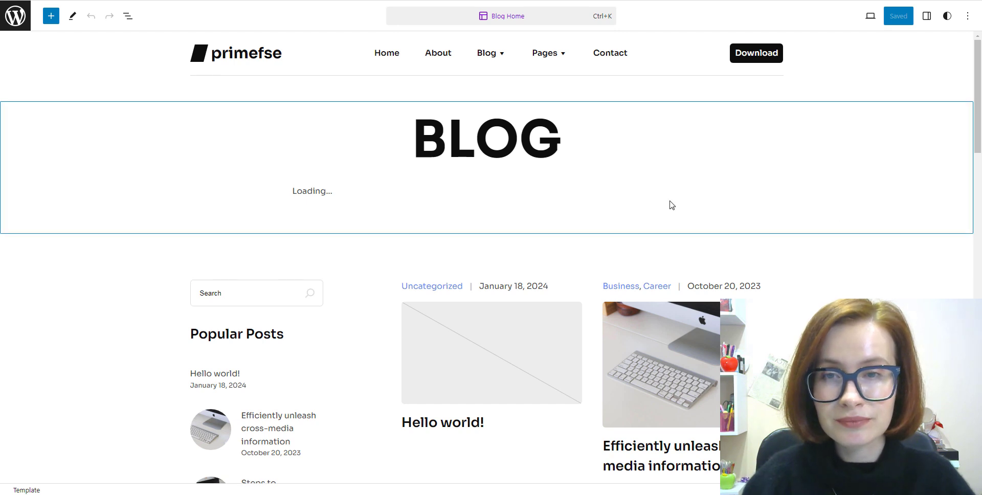
# - Insert a Group block with the single-container layout directly below the BLOG title
pyautogui.moveTo(488, 183)
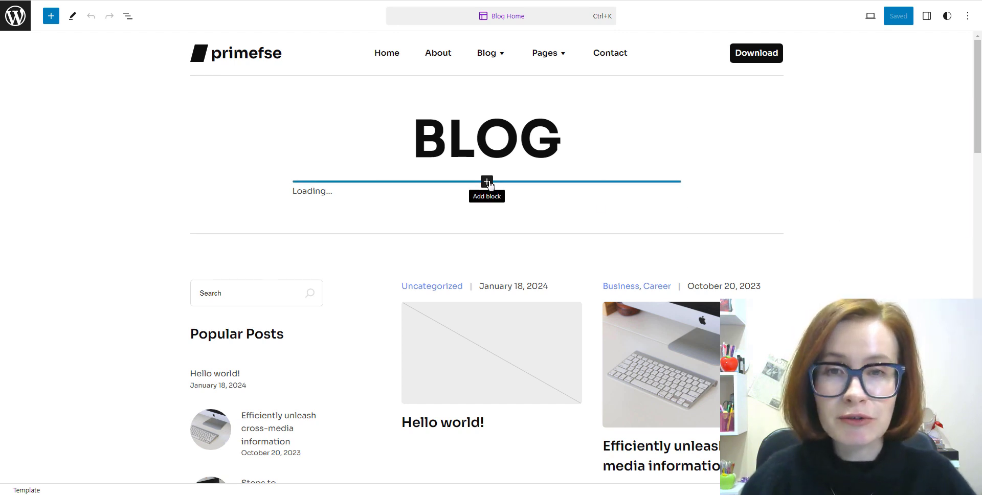
pyautogui.click(488, 183)
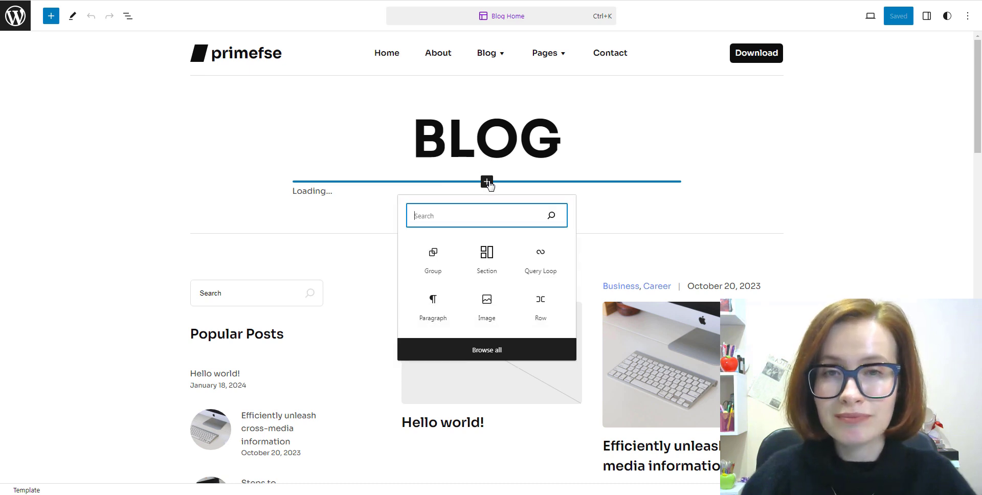
pyautogui.click(443, 271)
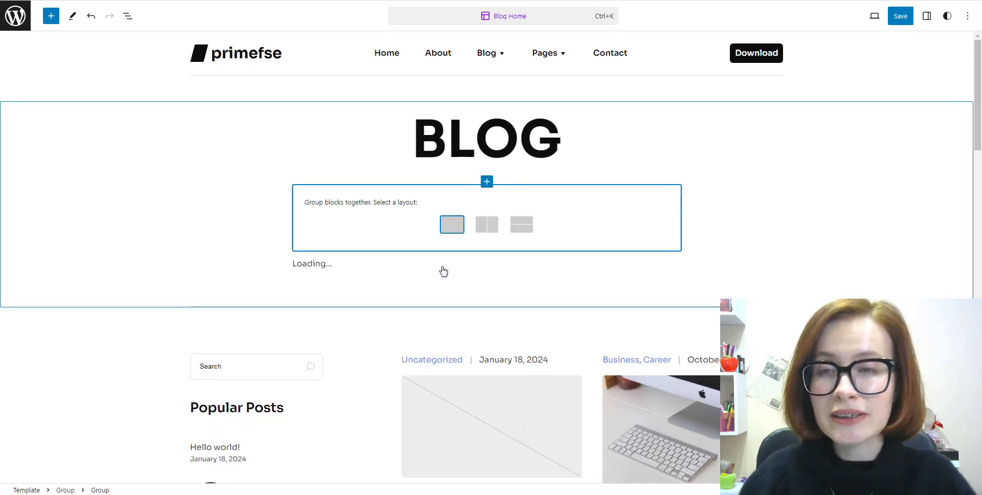
pyautogui.click(455, 230)
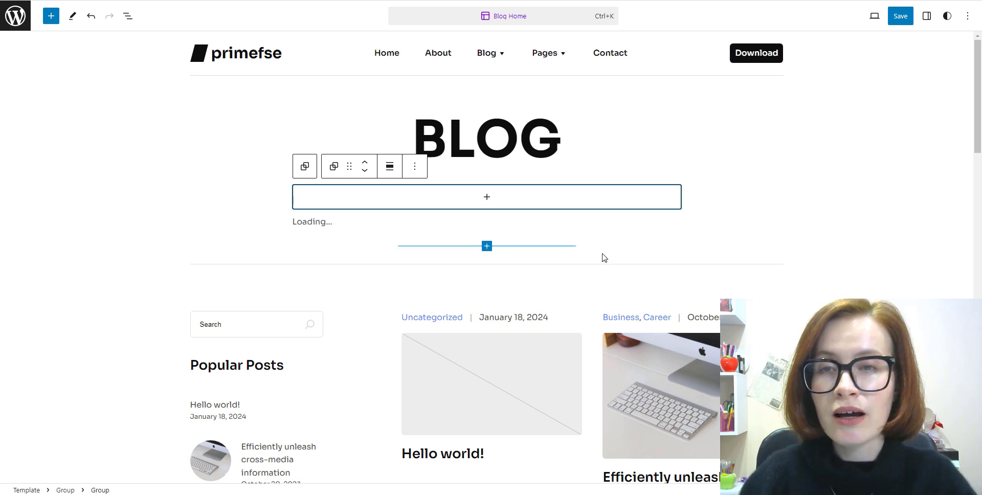
# - Move the new empty Group above the Header in the template's block structure
pyautogui.click(127, 21)
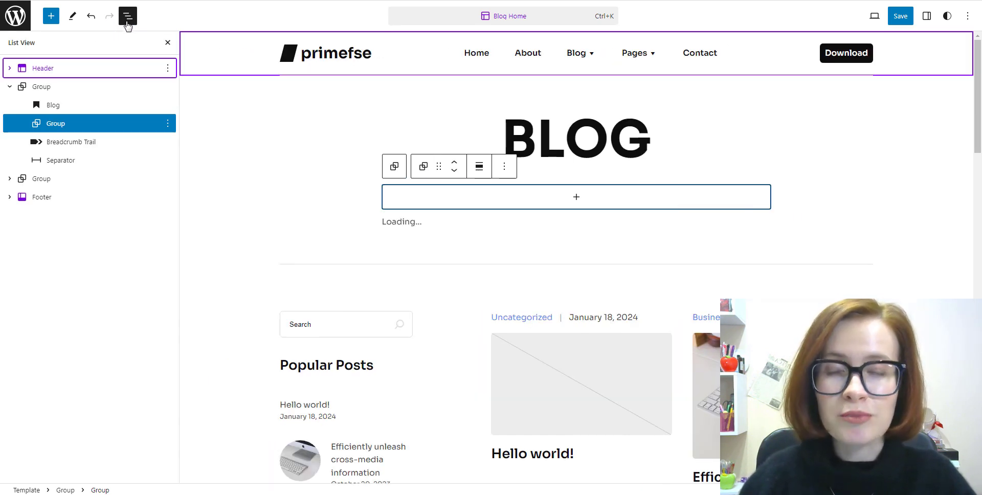
pyautogui.click(64, 128)
pyautogui.moveTo(64, 129); pyautogui.dragTo(24, 67)
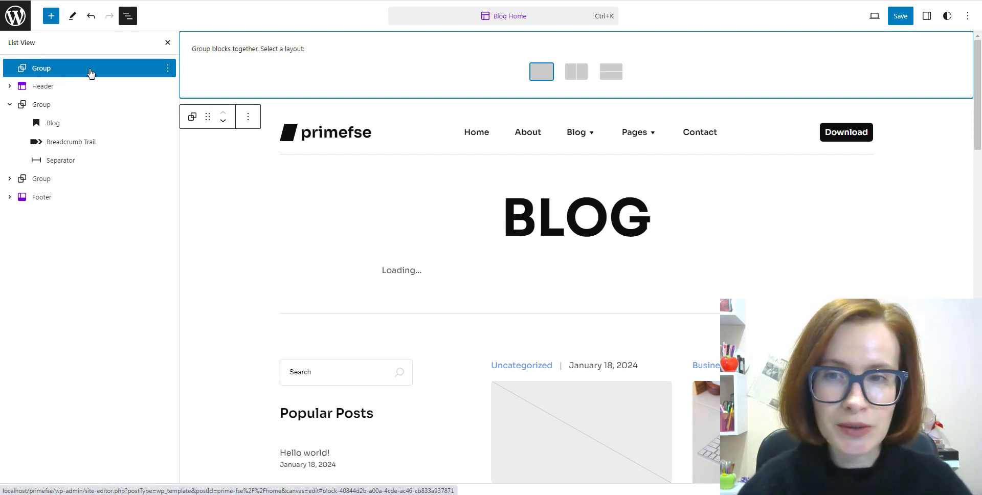
# - Nest the Header inside the empty Group above it and expand that Group
pyautogui.click(31, 91)
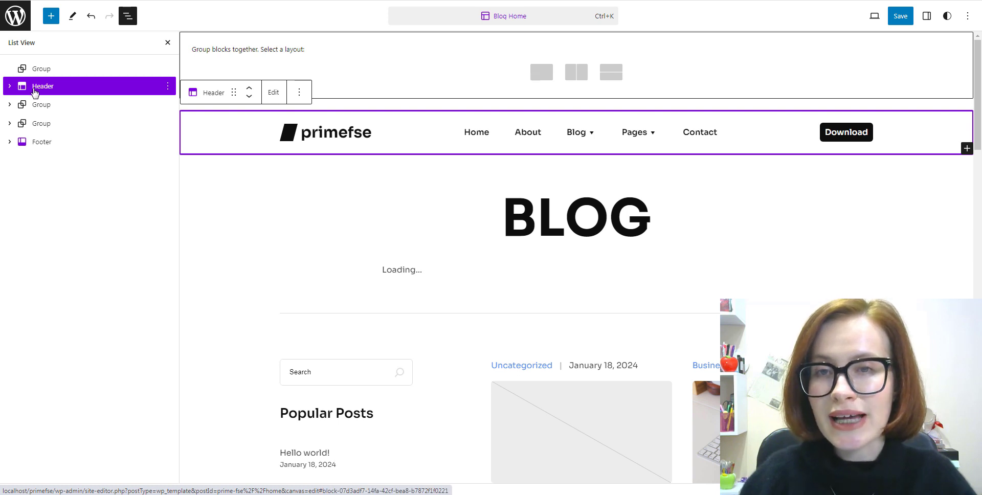
pyautogui.moveTo(34, 92); pyautogui.dragTo(47, 82)
pyautogui.moveTo(49, 77); pyautogui.dragTo(56, 74)
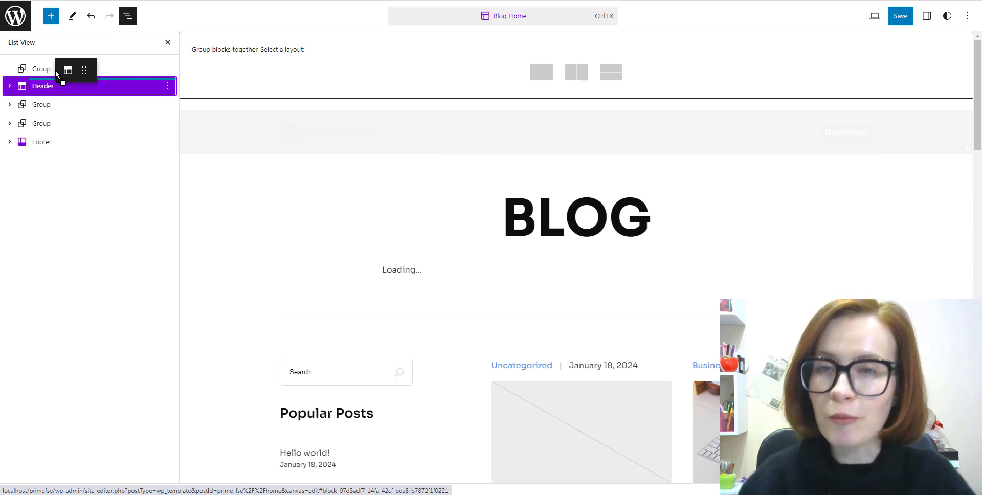
pyautogui.moveTo(57, 73); pyautogui.dragTo(57, 76)
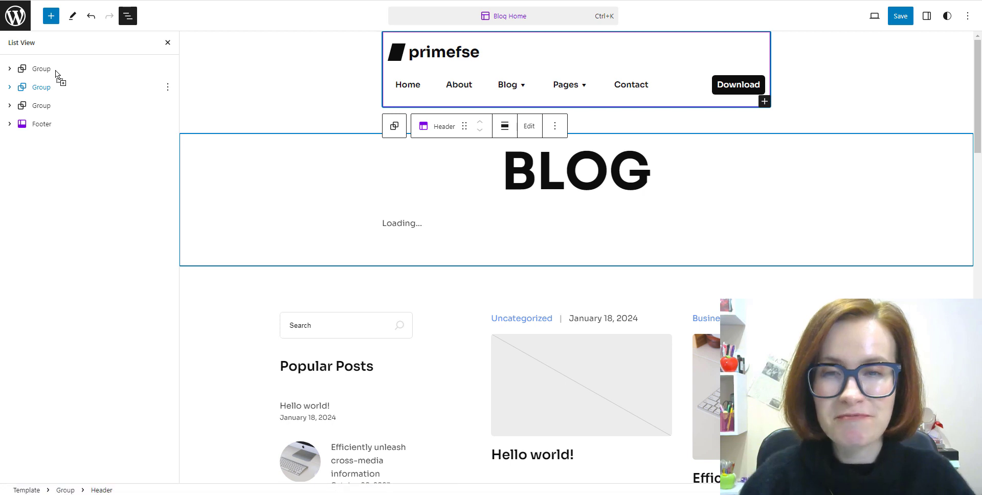
pyautogui.click(10, 69)
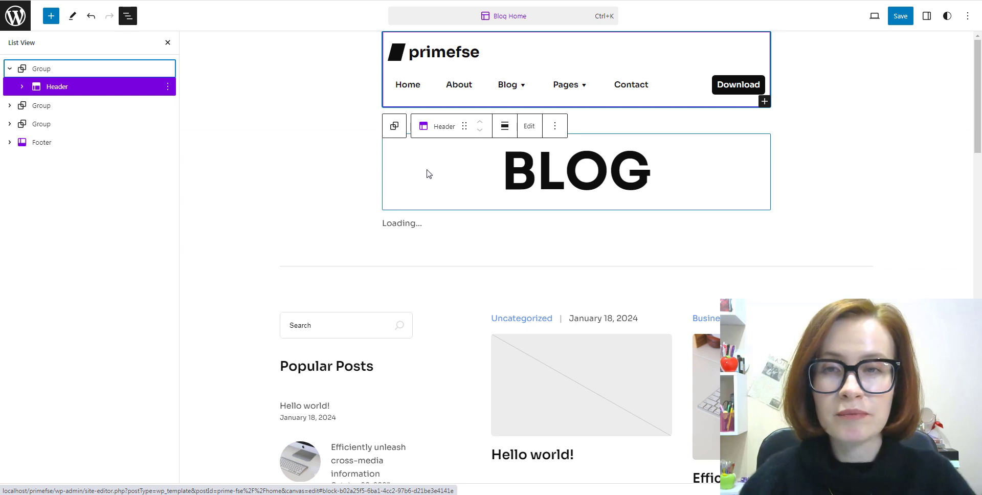
# - Set the nested Header's alignment to Full width
pyautogui.click(506, 131)
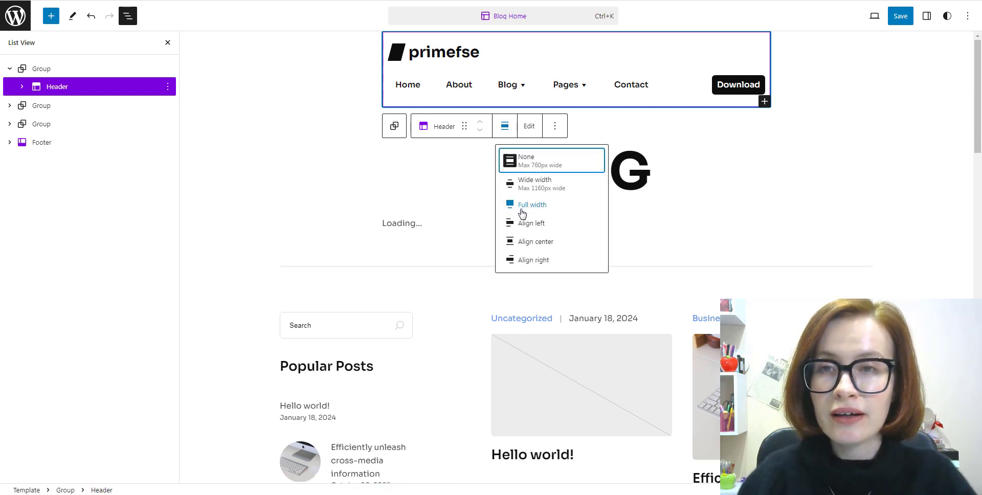
pyautogui.click(522, 205)
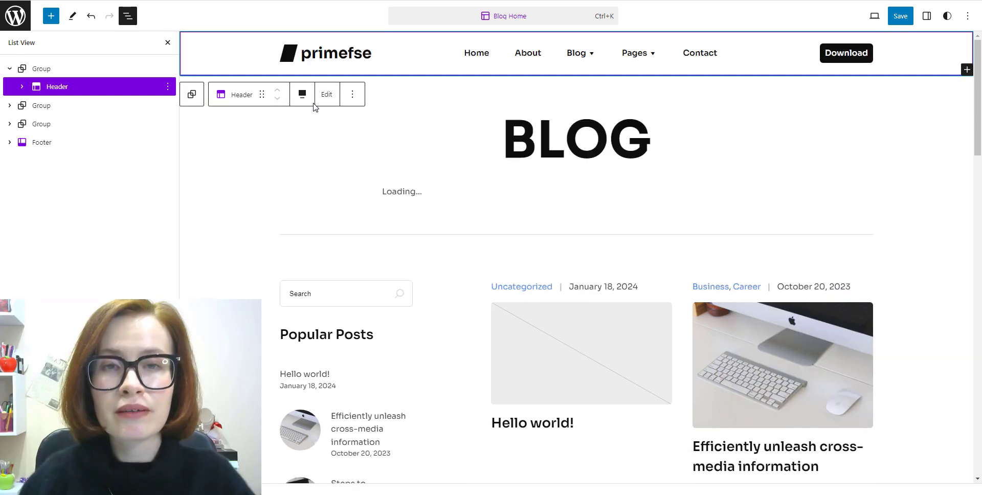
# - Set the position of the Group containing the Header to Sticky
pyautogui.click(36, 74)
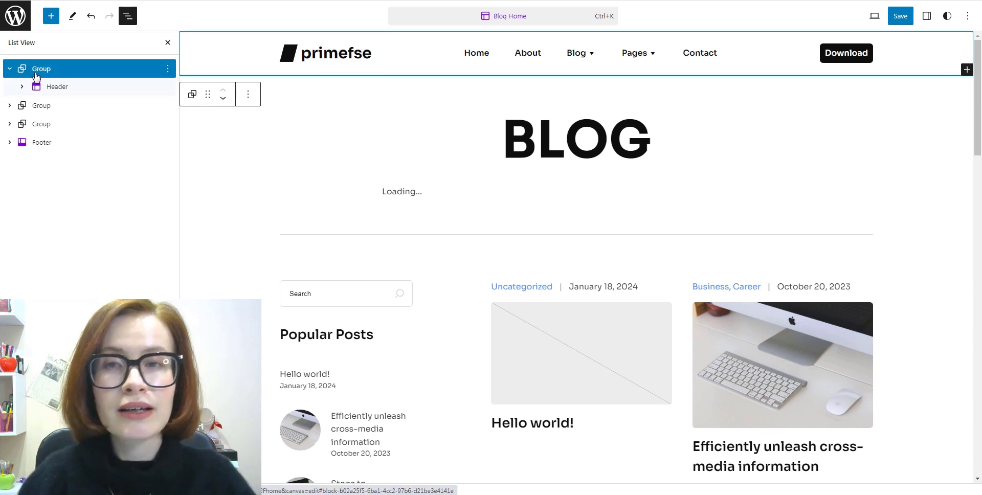
pyautogui.click(926, 15)
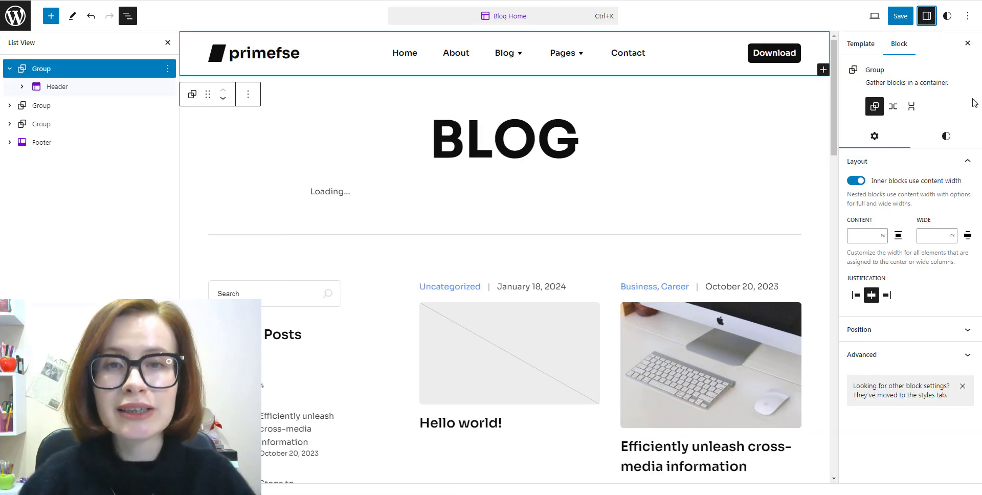
pyautogui.click(969, 336)
pyautogui.click(965, 355)
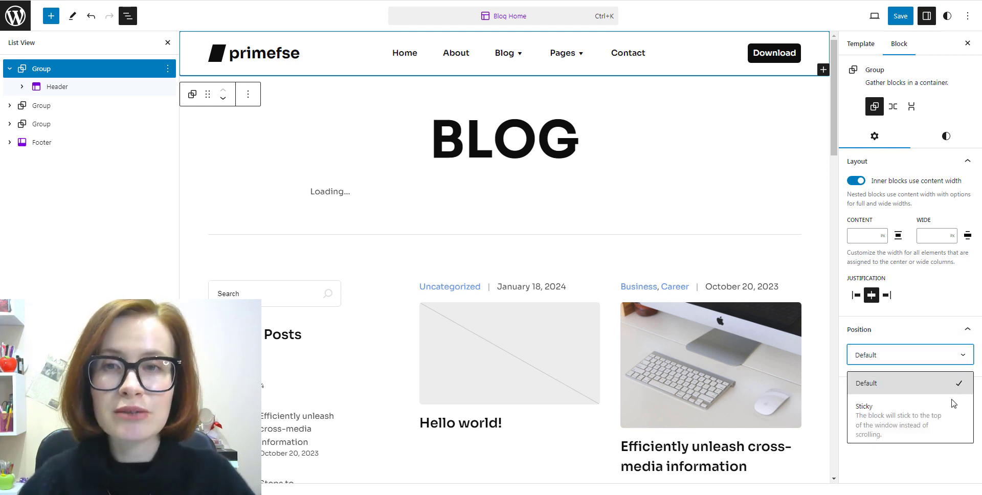
pyautogui.click(946, 420)
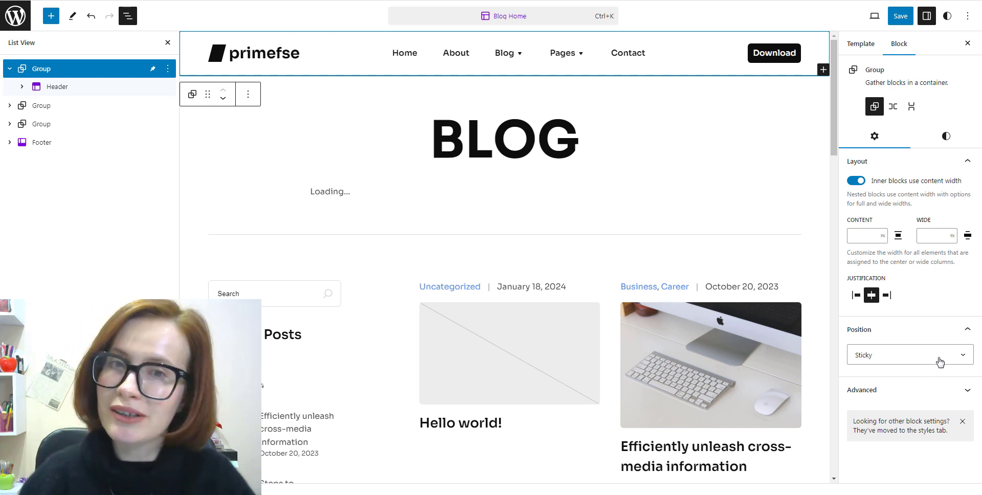
# - Try several theme colours as the header Group's background and settle on the cream Color 11
pyautogui.click(947, 145)
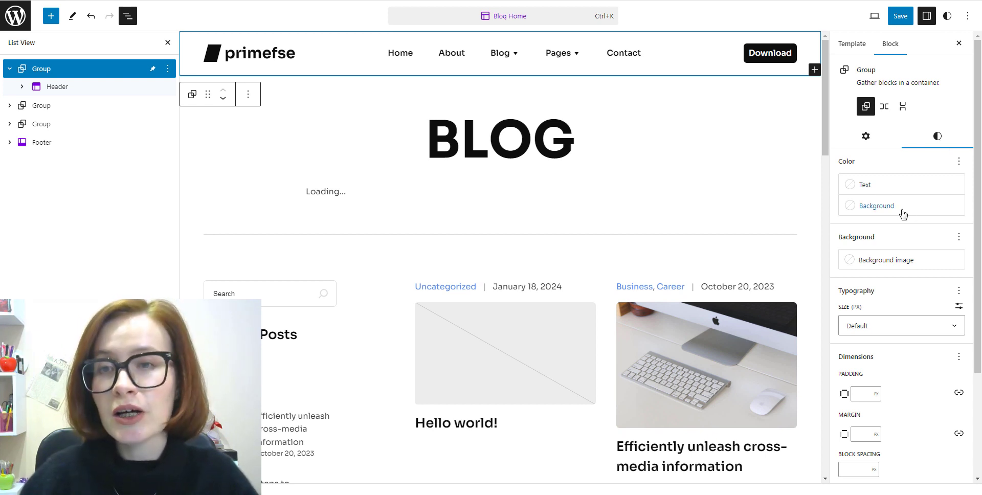
pyautogui.click(876, 211)
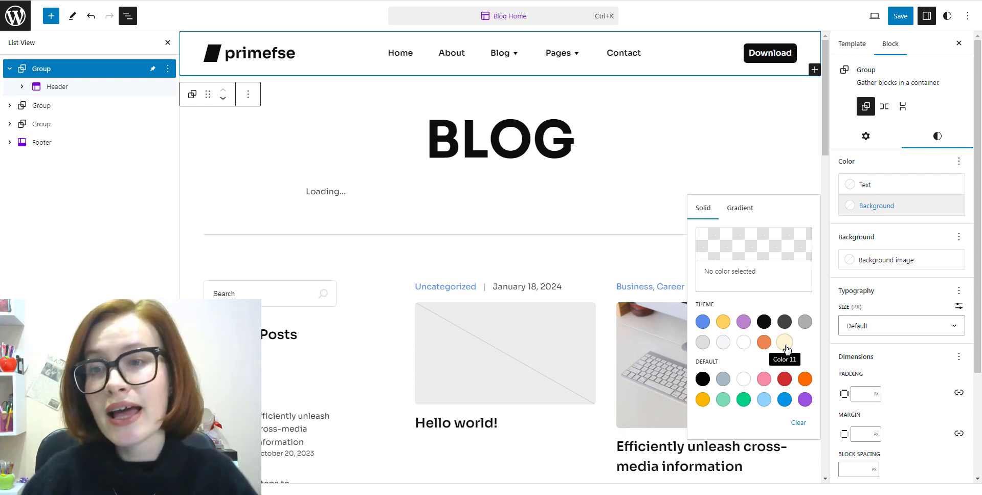
pyautogui.click(703, 342)
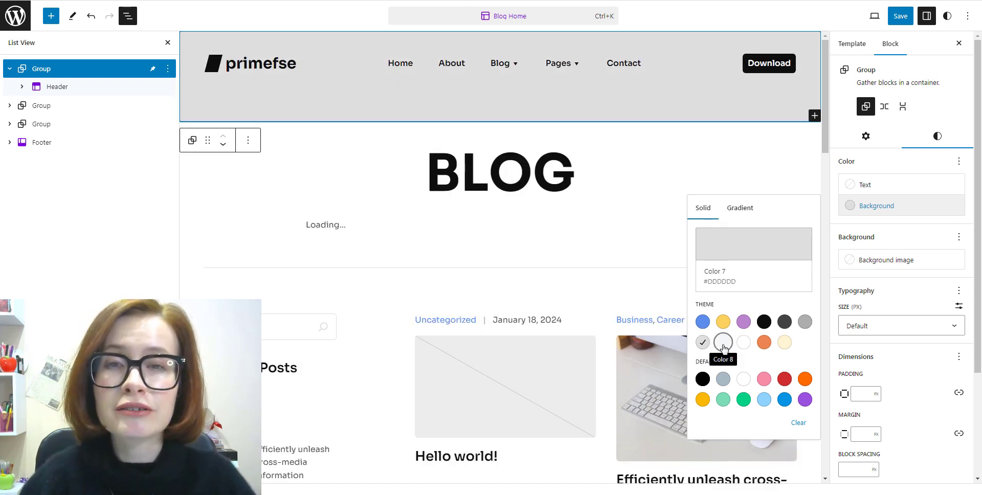
pyautogui.click(724, 342)
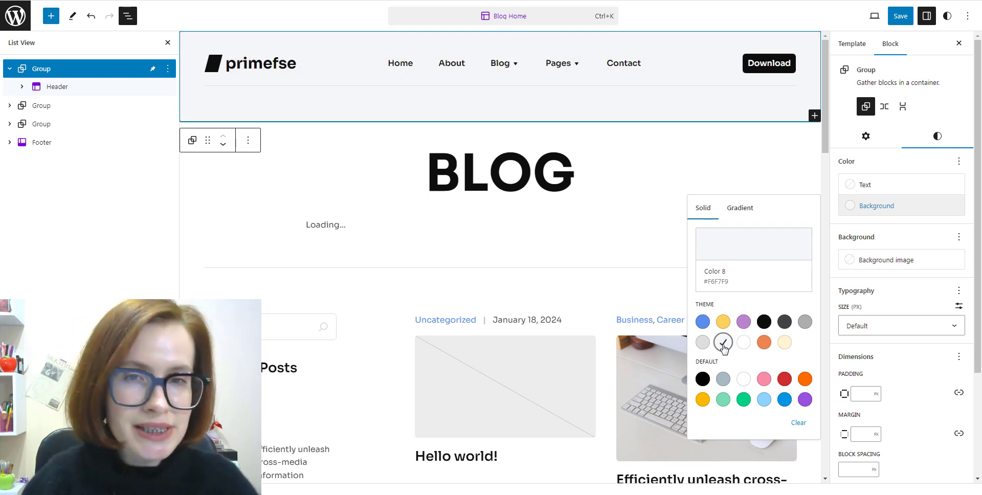
pyautogui.click(764, 342)
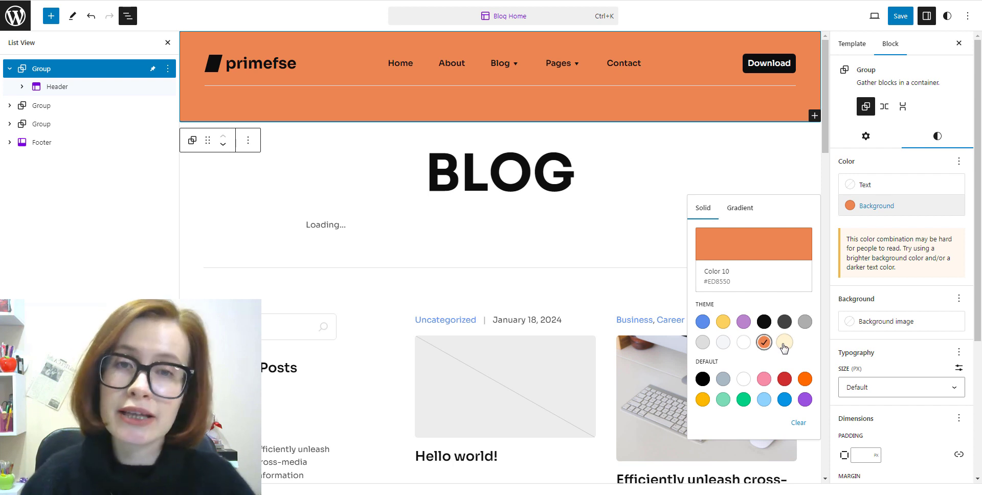
pyautogui.click(784, 343)
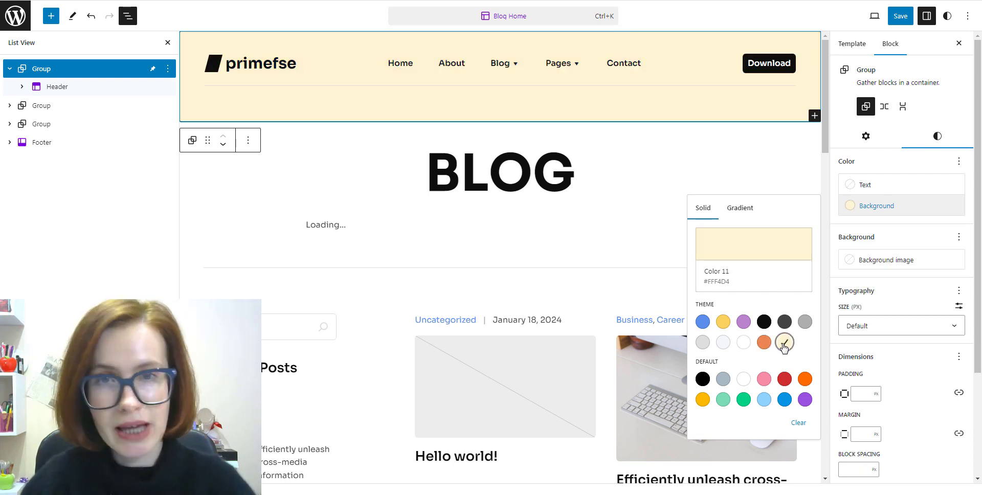
pyautogui.click(804, 322)
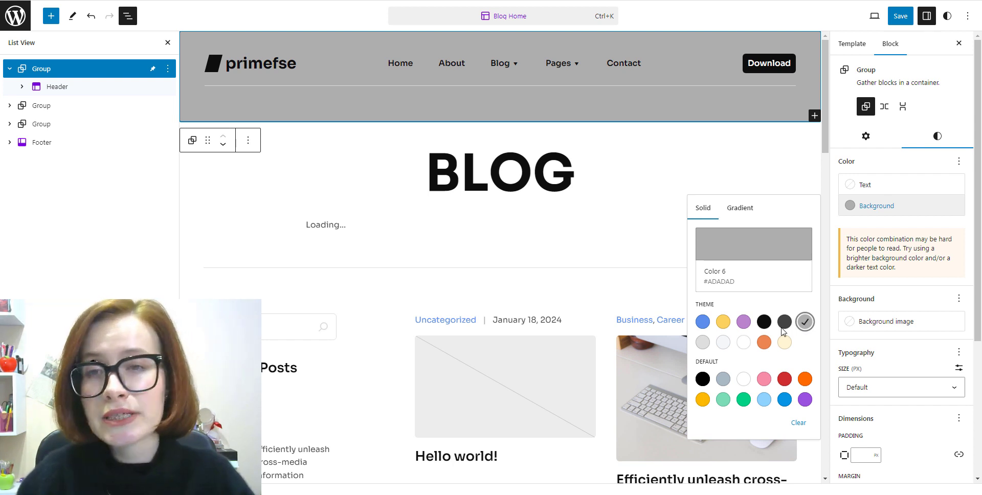
pyautogui.click(745, 326)
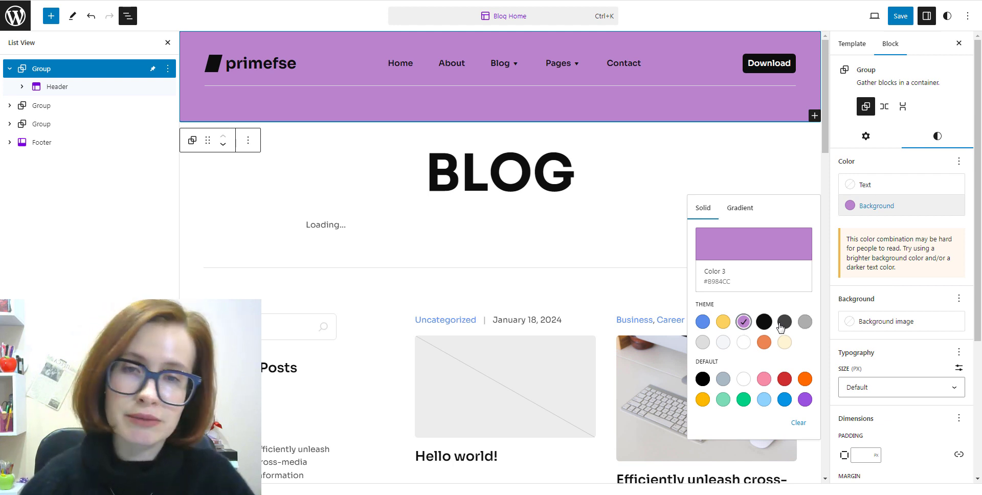
pyautogui.click(784, 342)
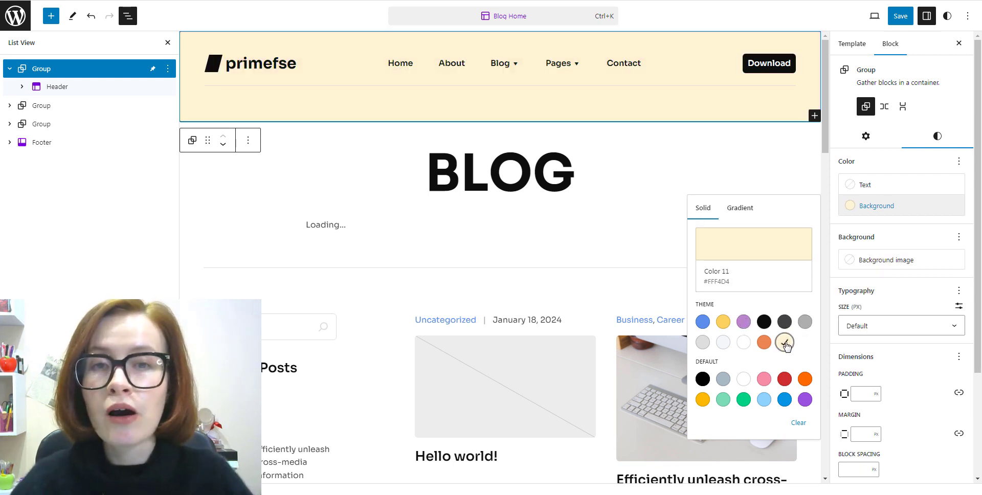
pyautogui.click(911, 225)
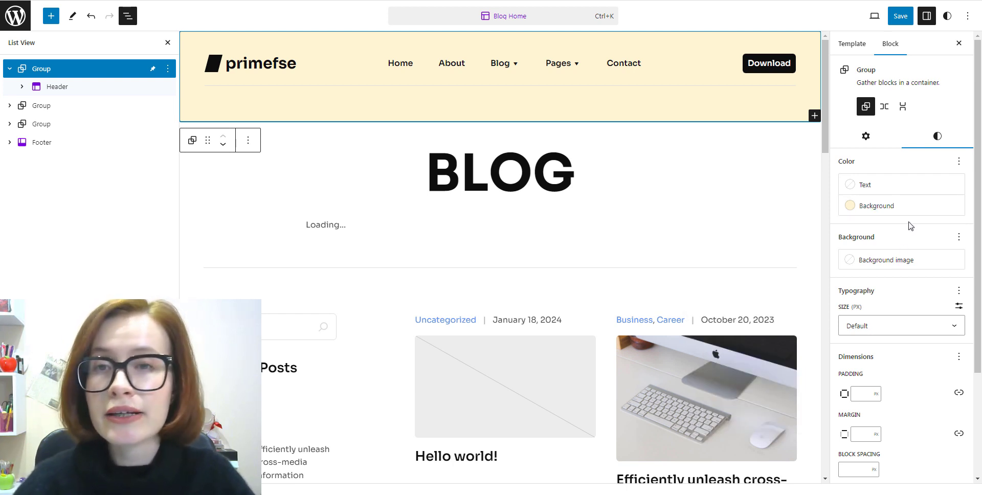
# - Save the changes to the Blog Home template
pyautogui.click(901, 23)
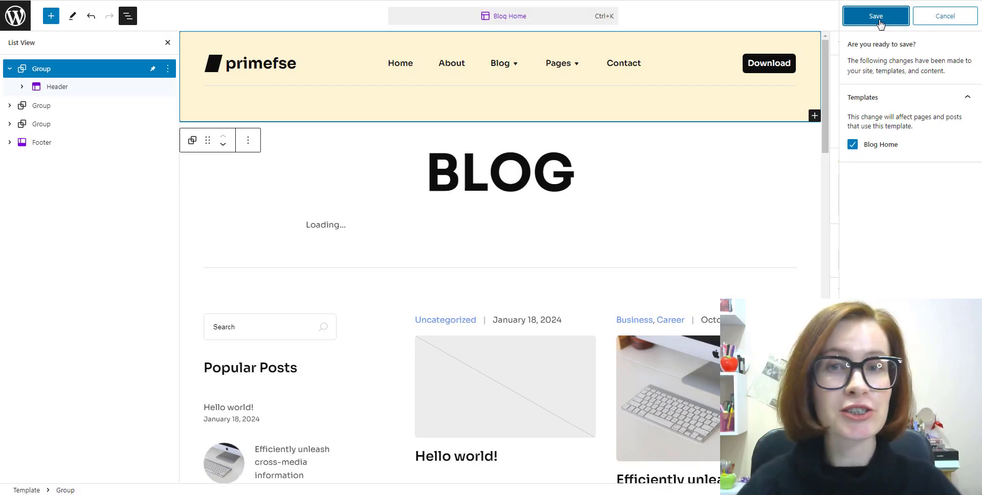
pyautogui.click(880, 20)
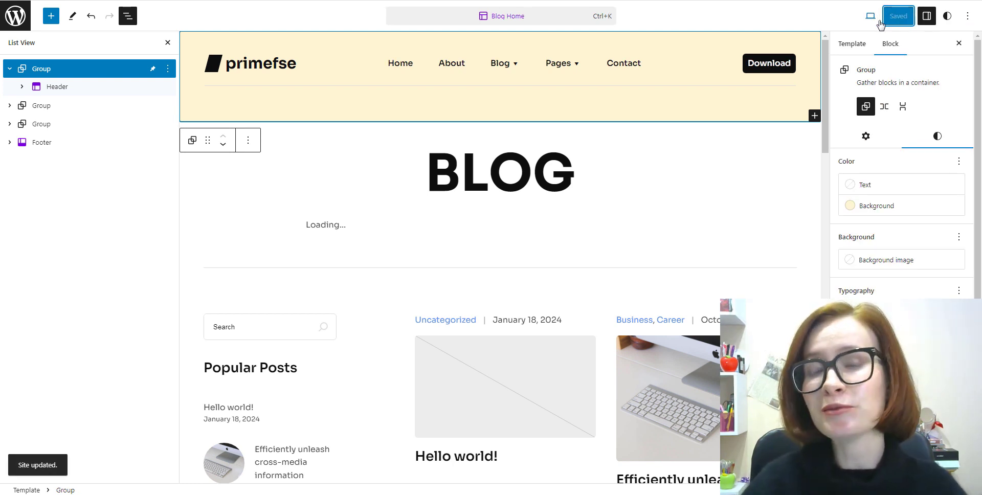
# - Check in the editor canvas how the sticky header behaves while going down the Blog Home template
pyautogui.click(828, 58)
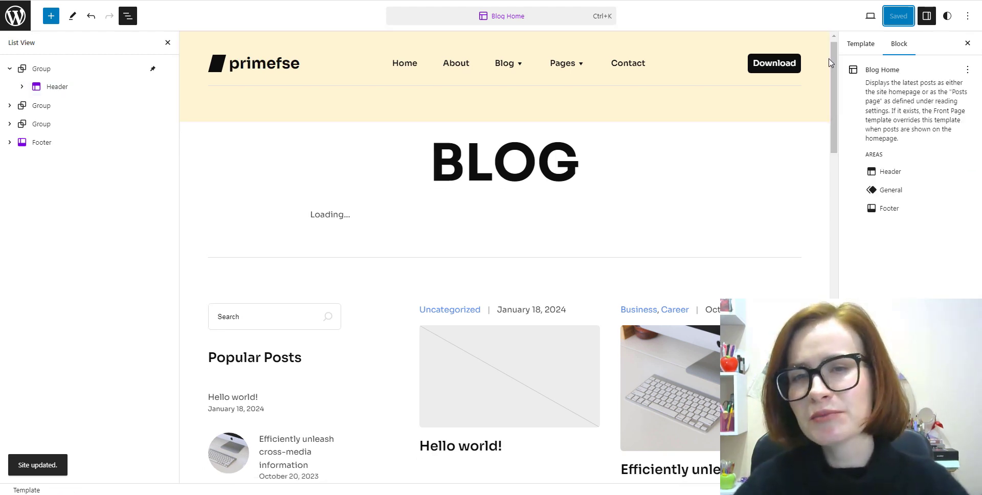
pyautogui.scroll(-1, 838, 84)
pyautogui.scroll(-10, 837, 84)
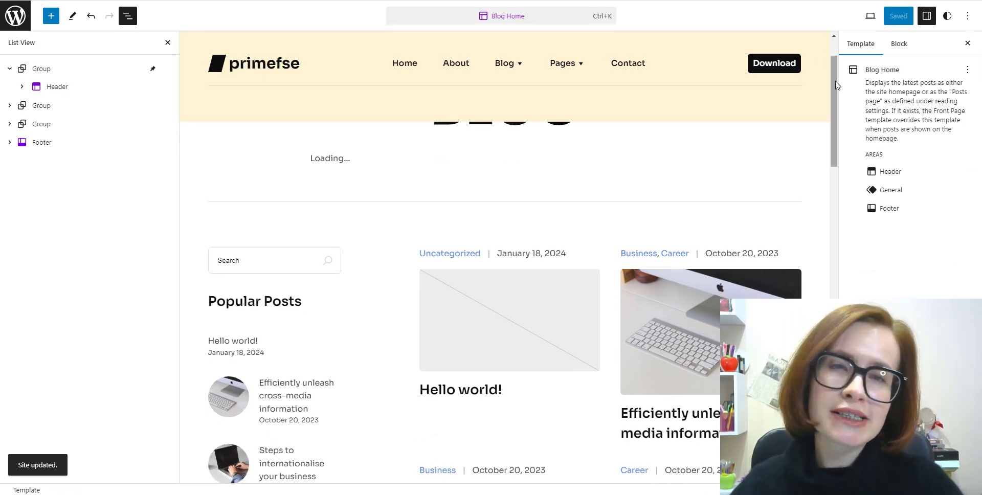
# - Check the sticky header down to the footer of the Blog Home template and back up, hiding the block list on the way
pyautogui.scroll(-10, 838, 85)
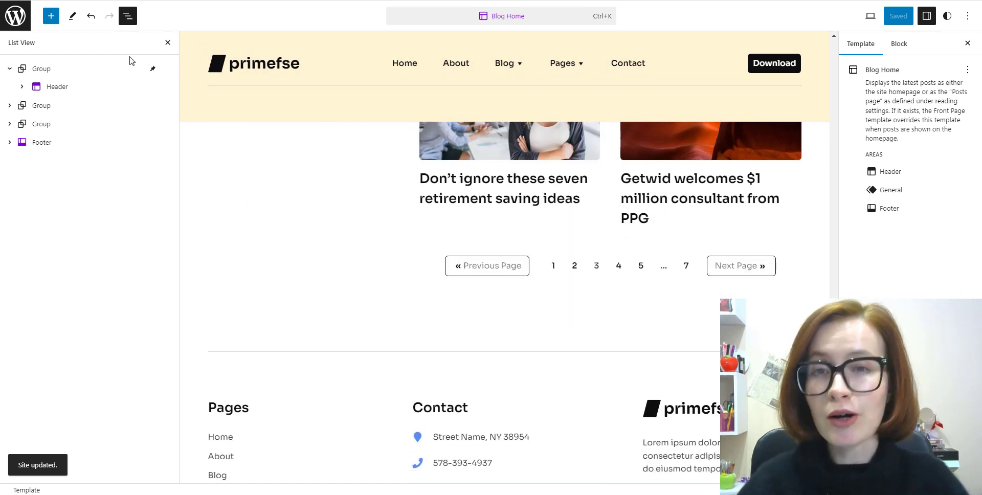
pyautogui.click(167, 43)
pyautogui.scroll(20, 774, 257)
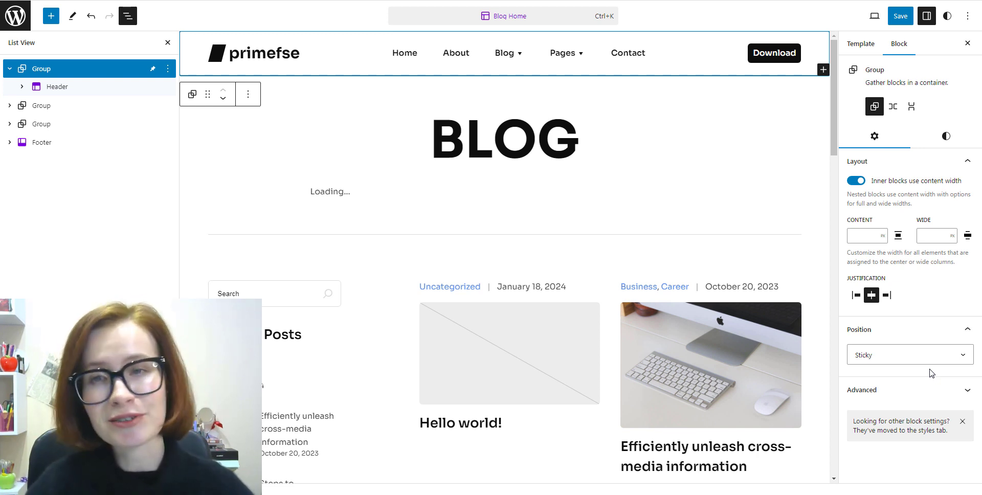
# - Set the background of the sticky Group around the Header to the cream theme colour and save the Blog Home template
pyautogui.click(946, 144)
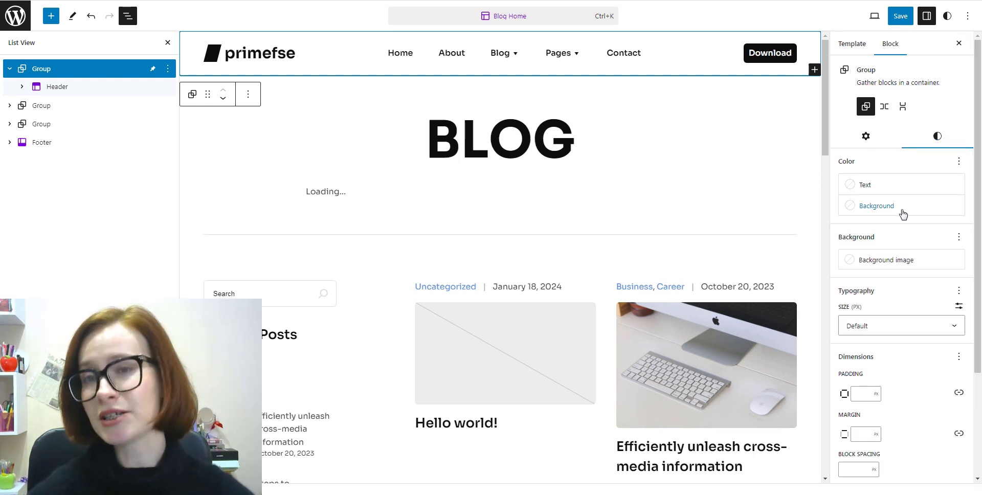
pyautogui.click(878, 211)
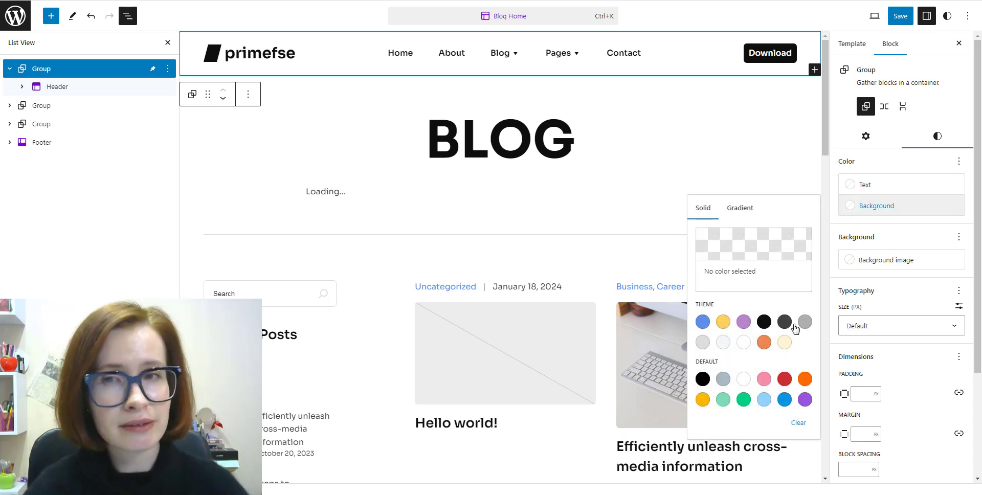
pyautogui.click(785, 342)
pyautogui.click(909, 226)
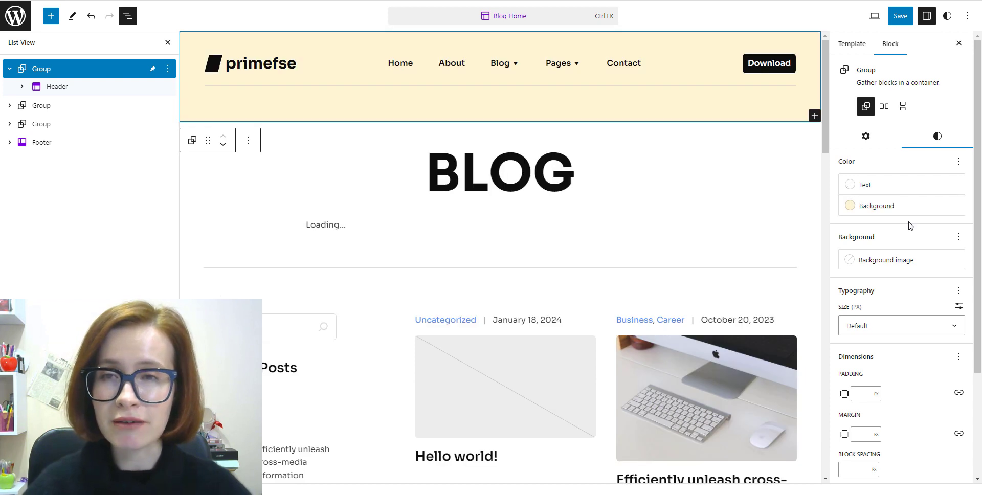
pyautogui.click(901, 24)
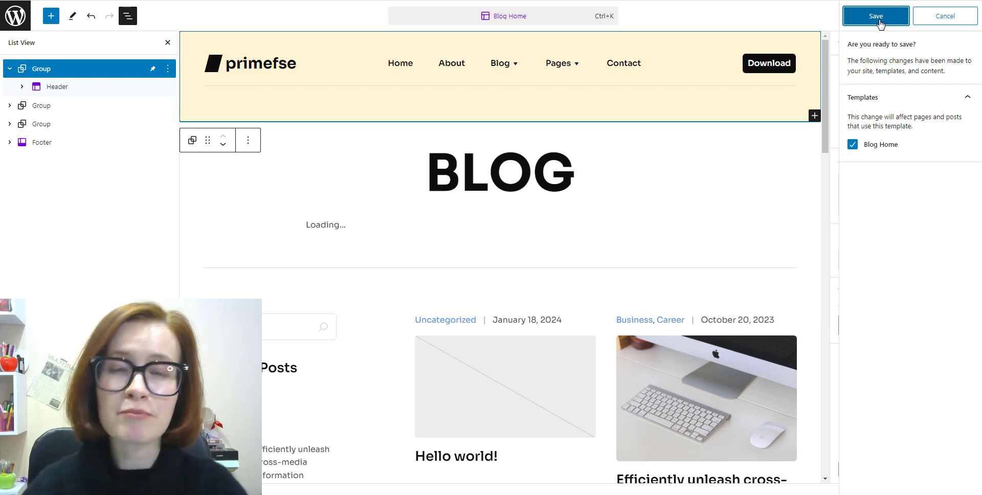
pyautogui.click(880, 20)
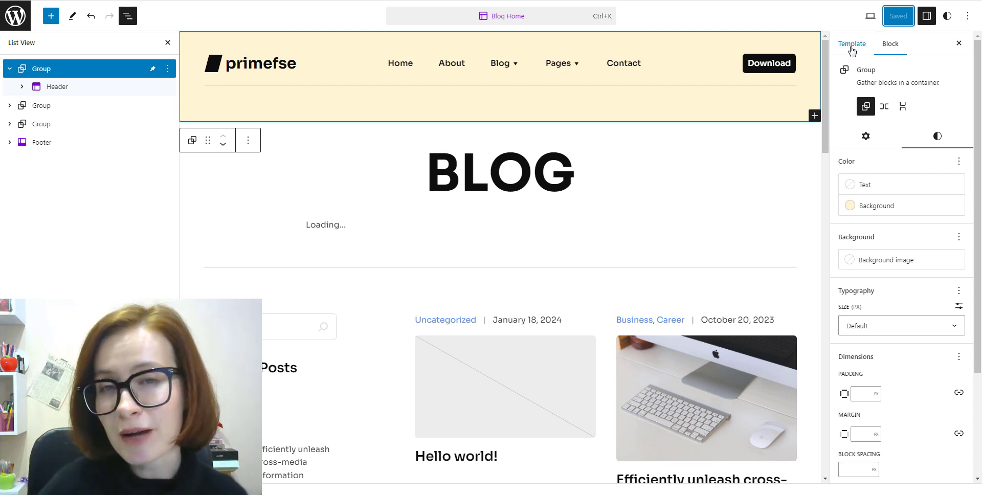
# - Check the cream sticky header in the saved template from the BLOG title down to the post pagination
pyautogui.click(827, 57)
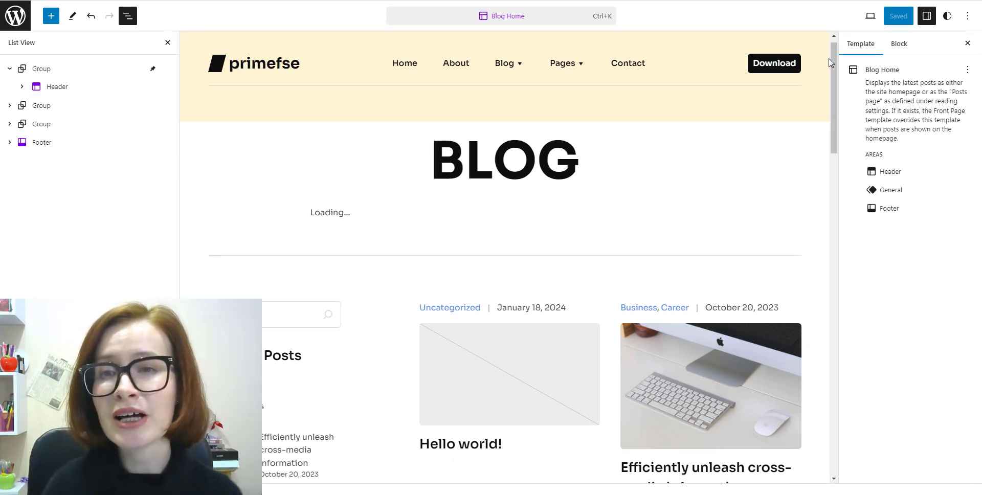
pyautogui.scroll(-1, 837, 84)
pyautogui.scroll(-10, 837, 85)
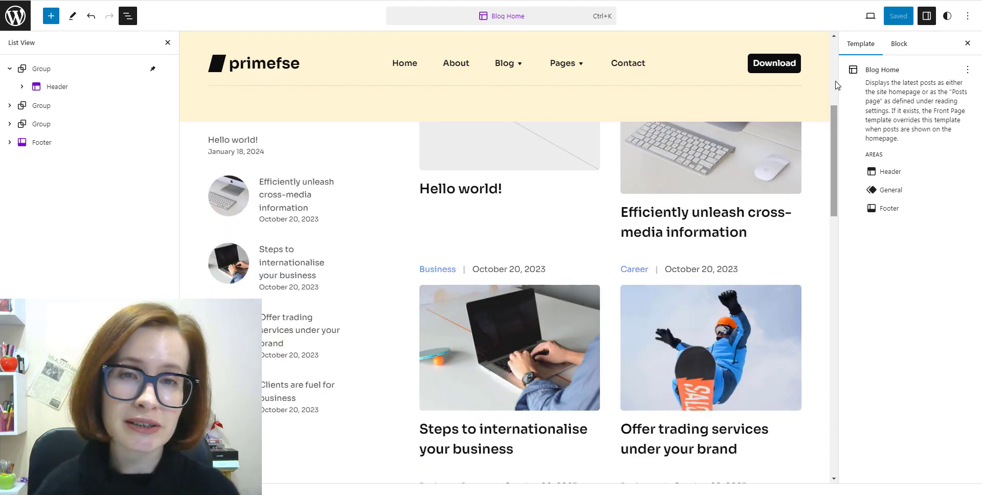
pyautogui.scroll(-10, 836, 85)
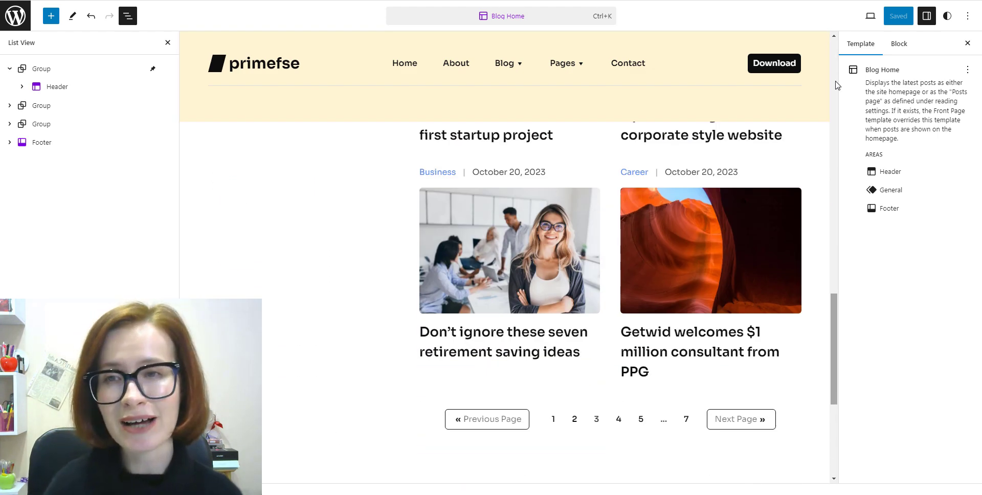
# - Hide the block list and the settings sidebar while reviewing the sticky header back up to the page's start
pyautogui.click(165, 46)
pyautogui.scroll(3, 773, 257)
pyautogui.scroll(15, 773, 256)
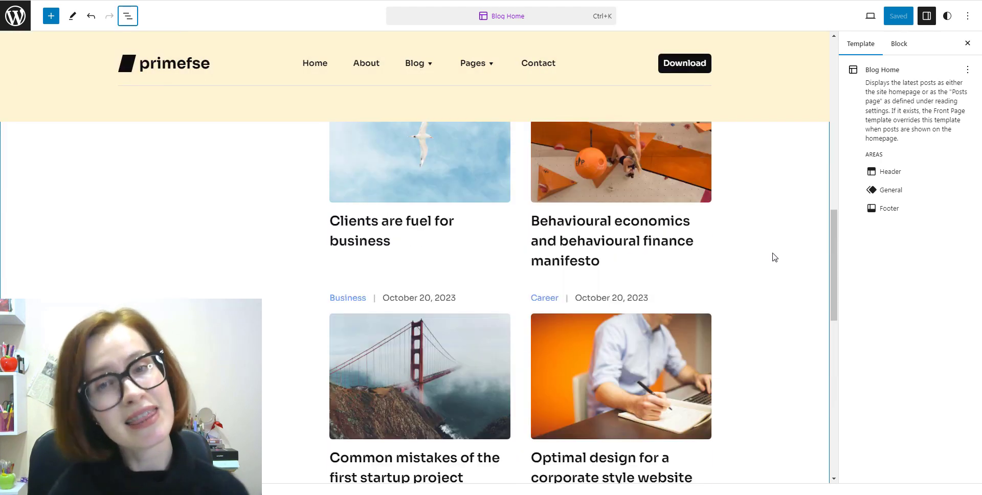
pyautogui.click(967, 43)
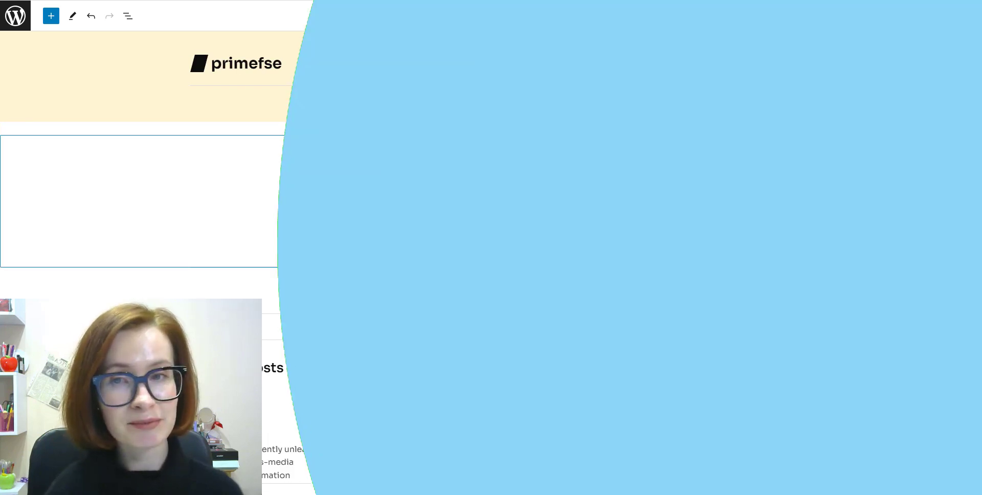